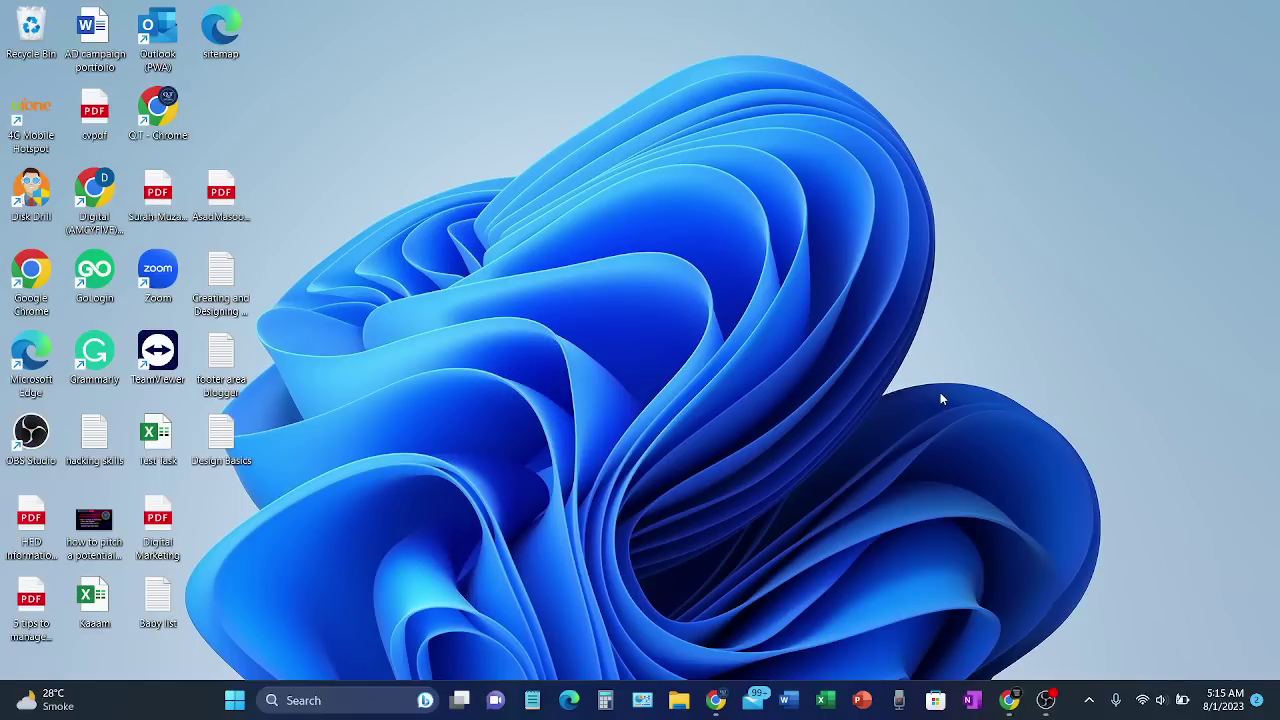
- Switch to Chrome and look over the Health And Fitness Group blog and the expanded Google list of health topics
left_click(1009, 700)
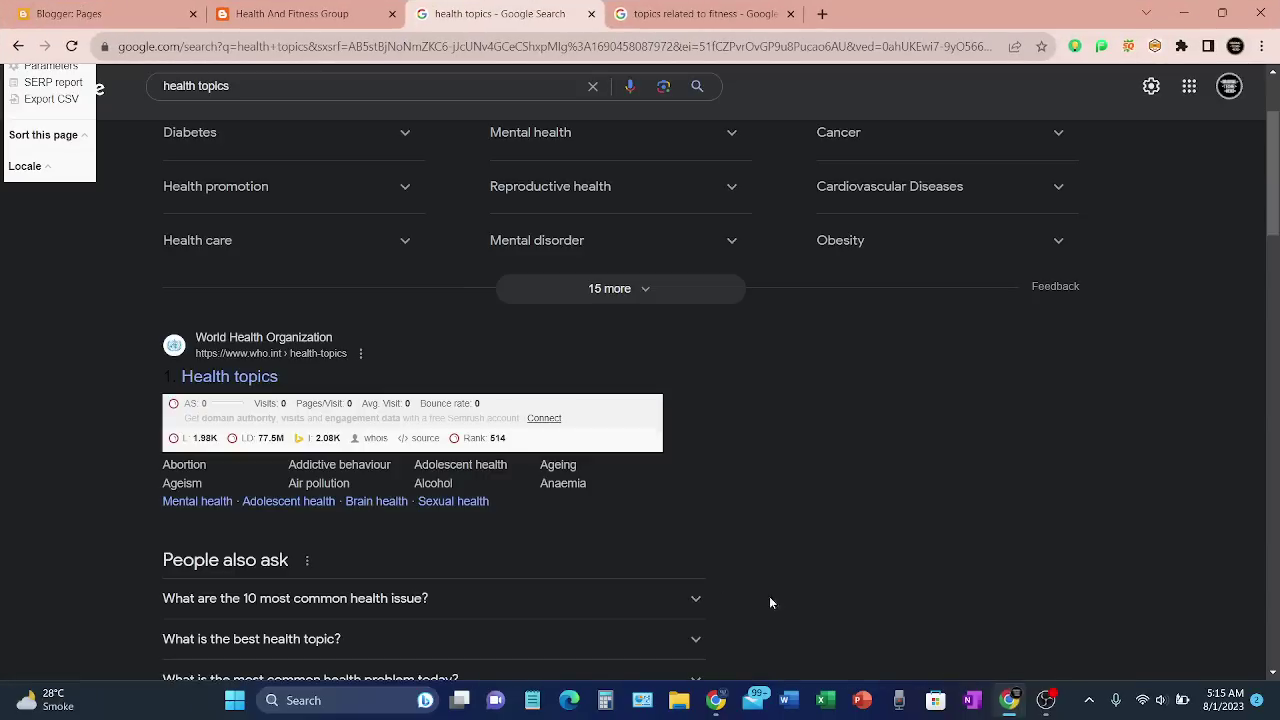
scroll(470, 520, "up", 2)
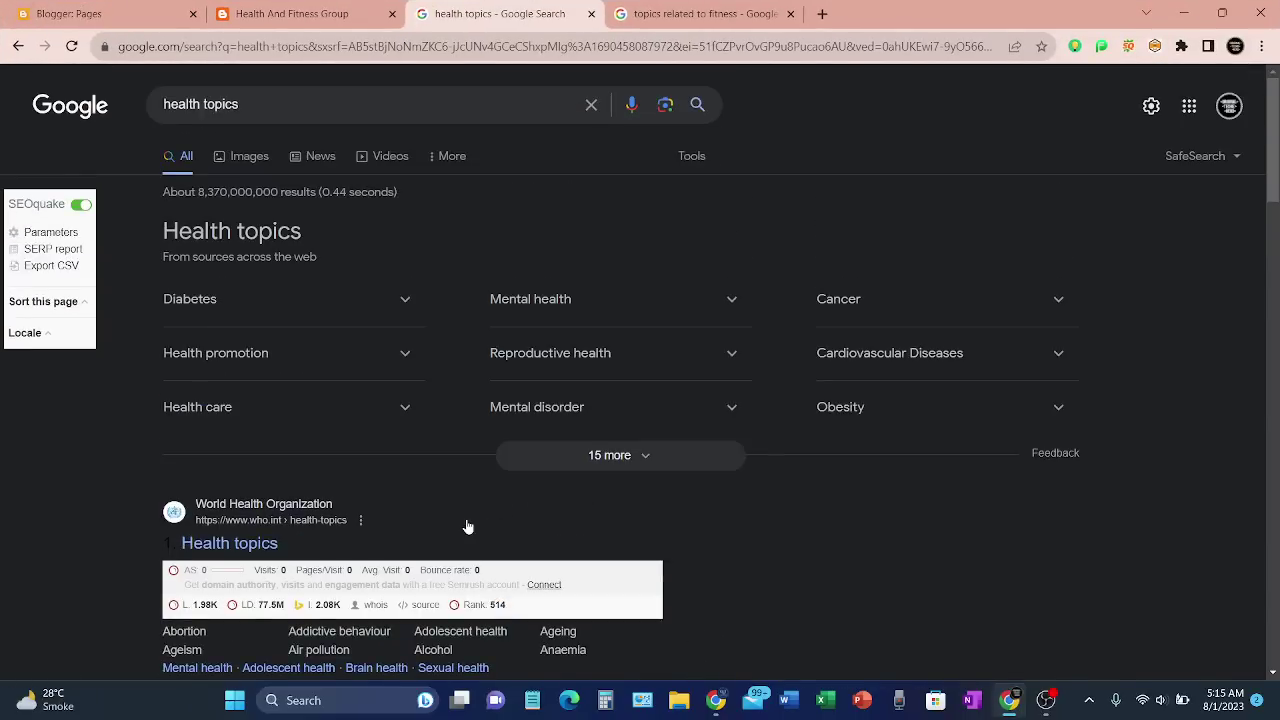
left_click(200, 14)
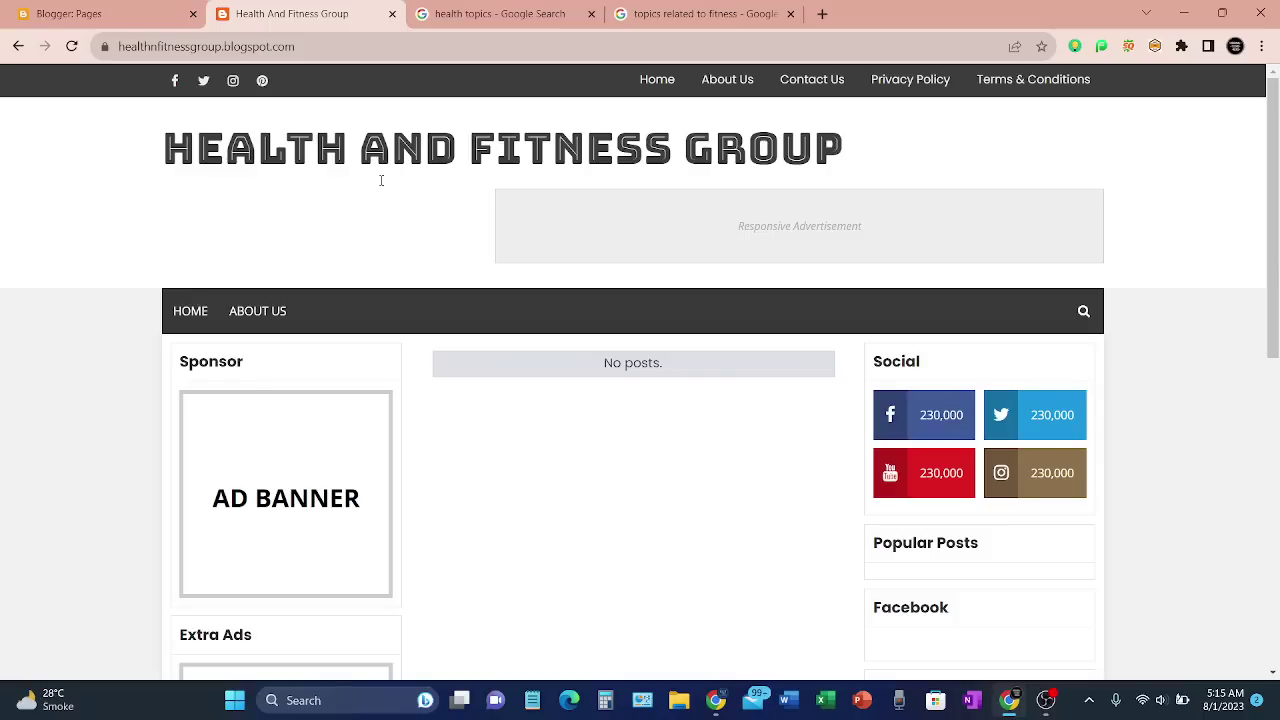
left_click(470, 14)
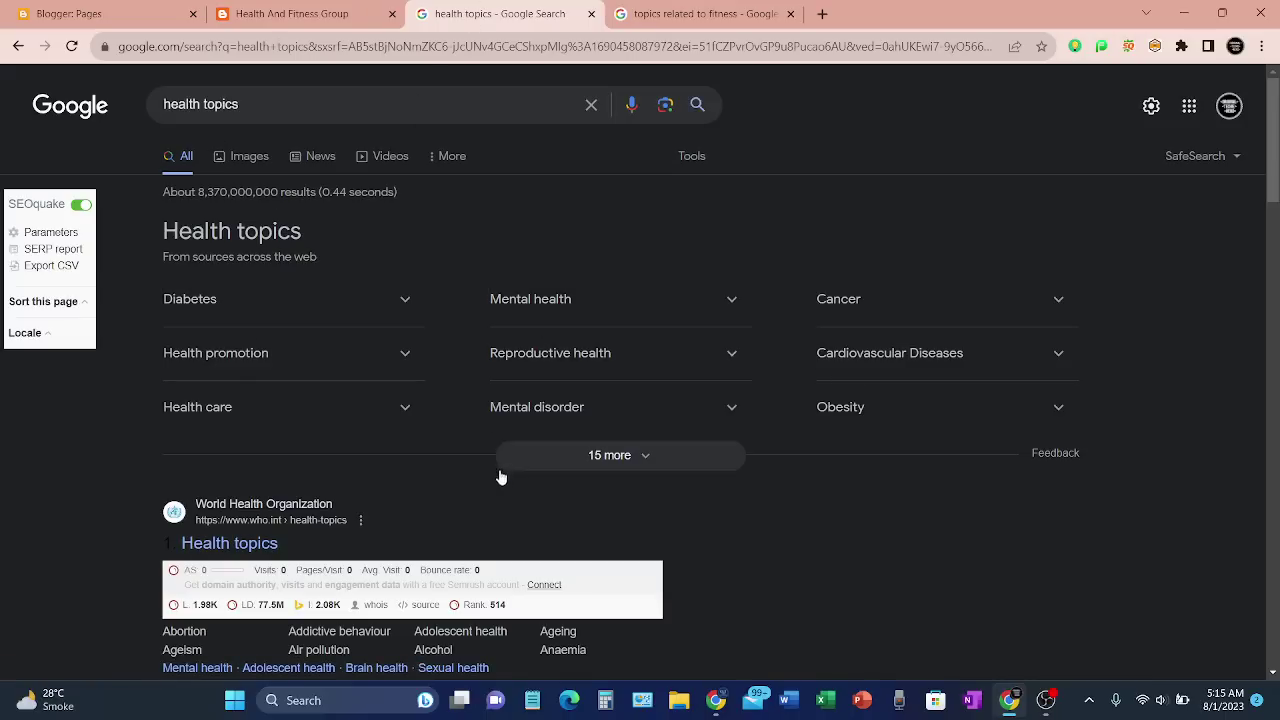
left_click(573, 463)
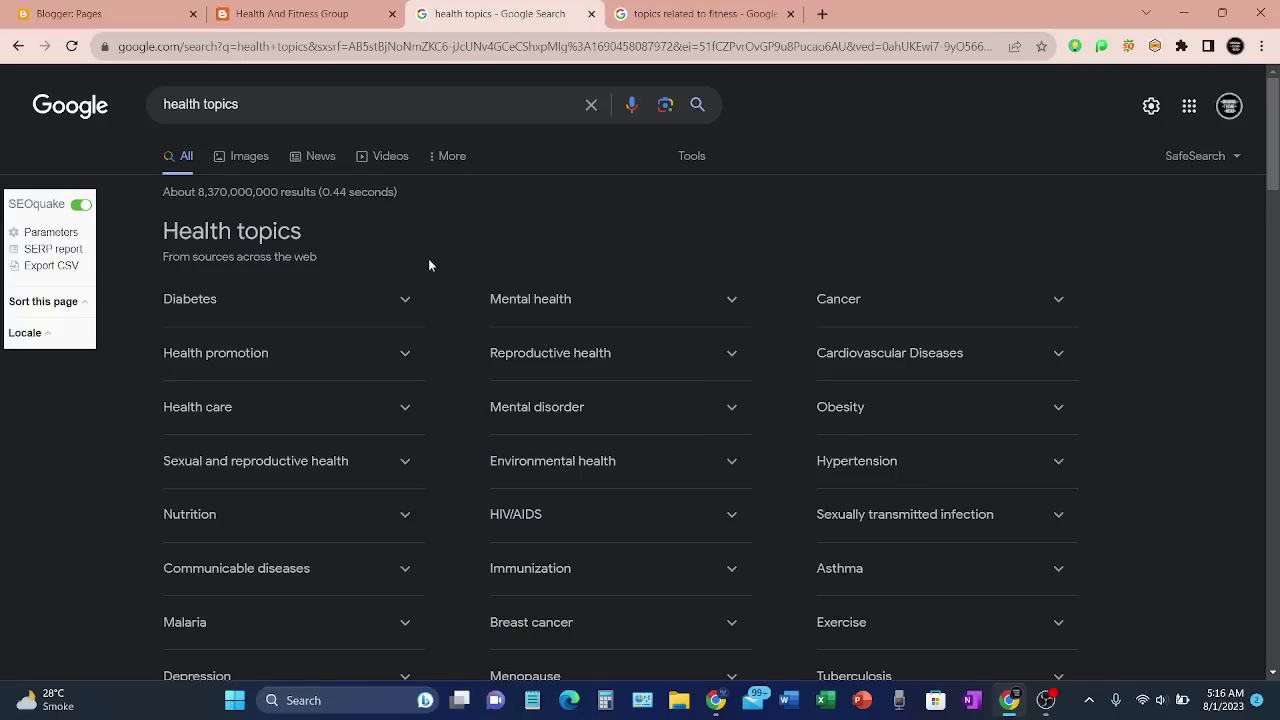
- Create a new Blogger page in Compose view with the title "Health"
left_click(114, 13)
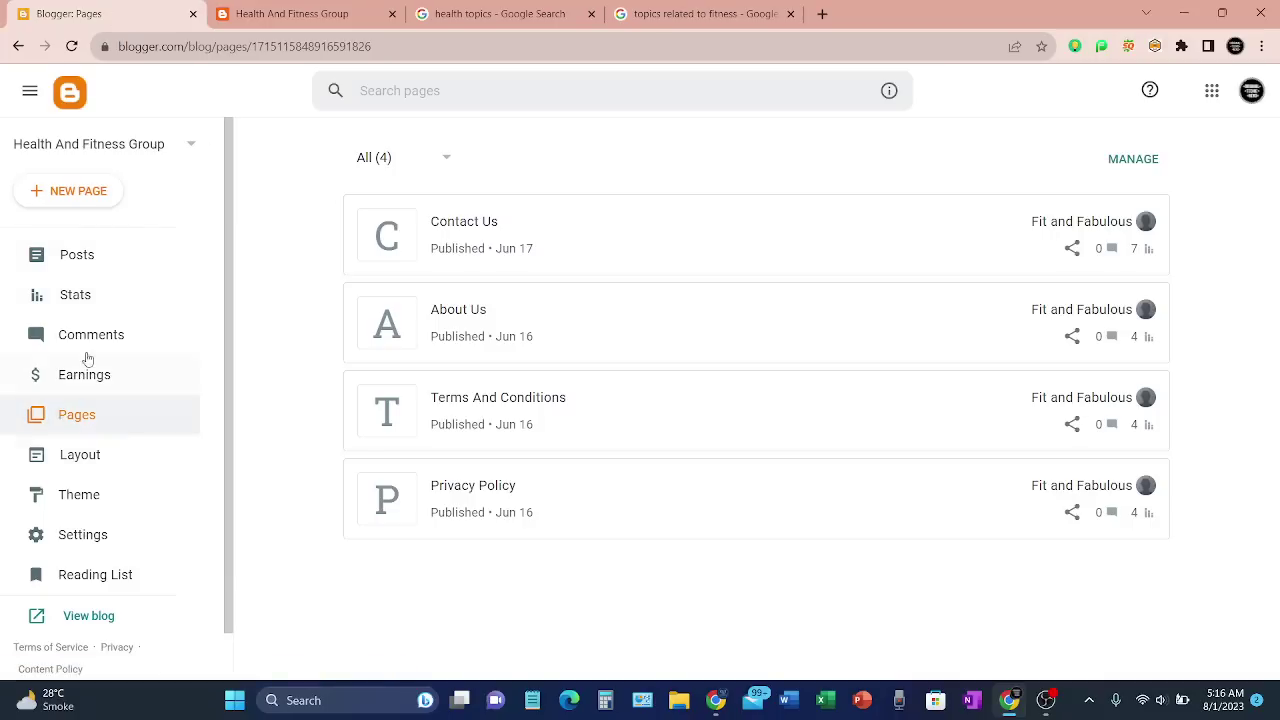
left_click(55, 428)
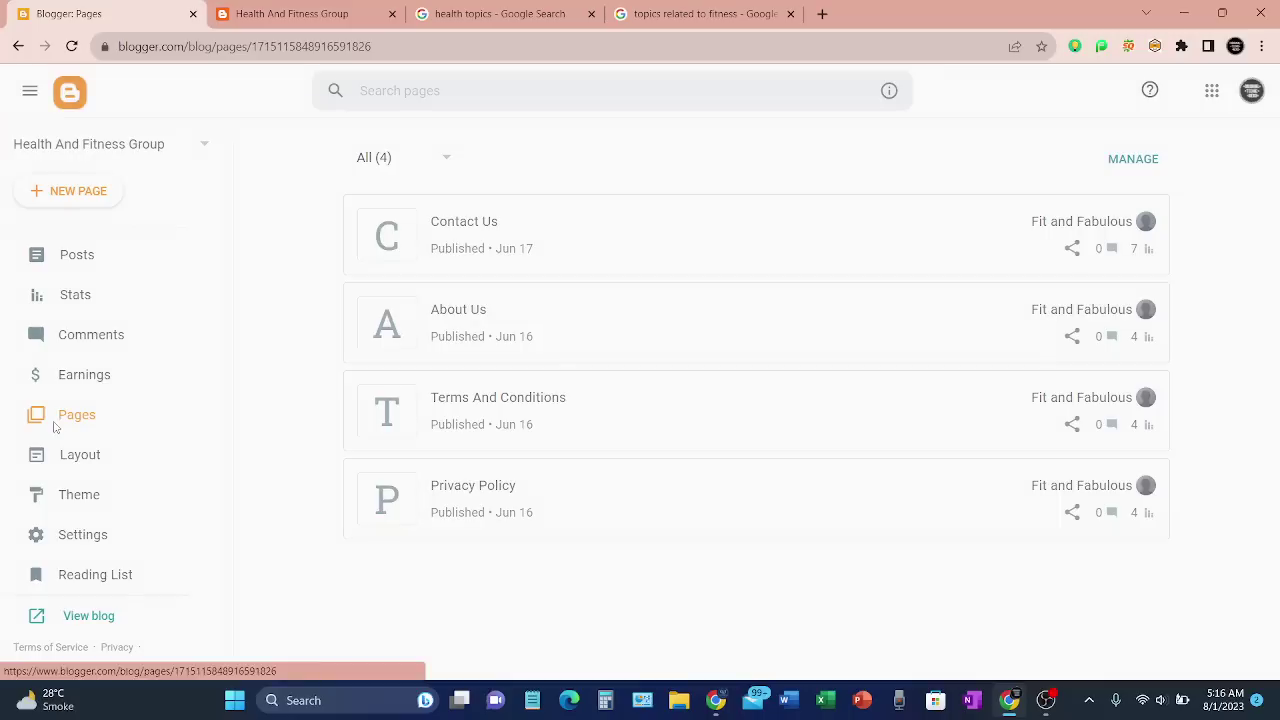
left_click(66, 190)
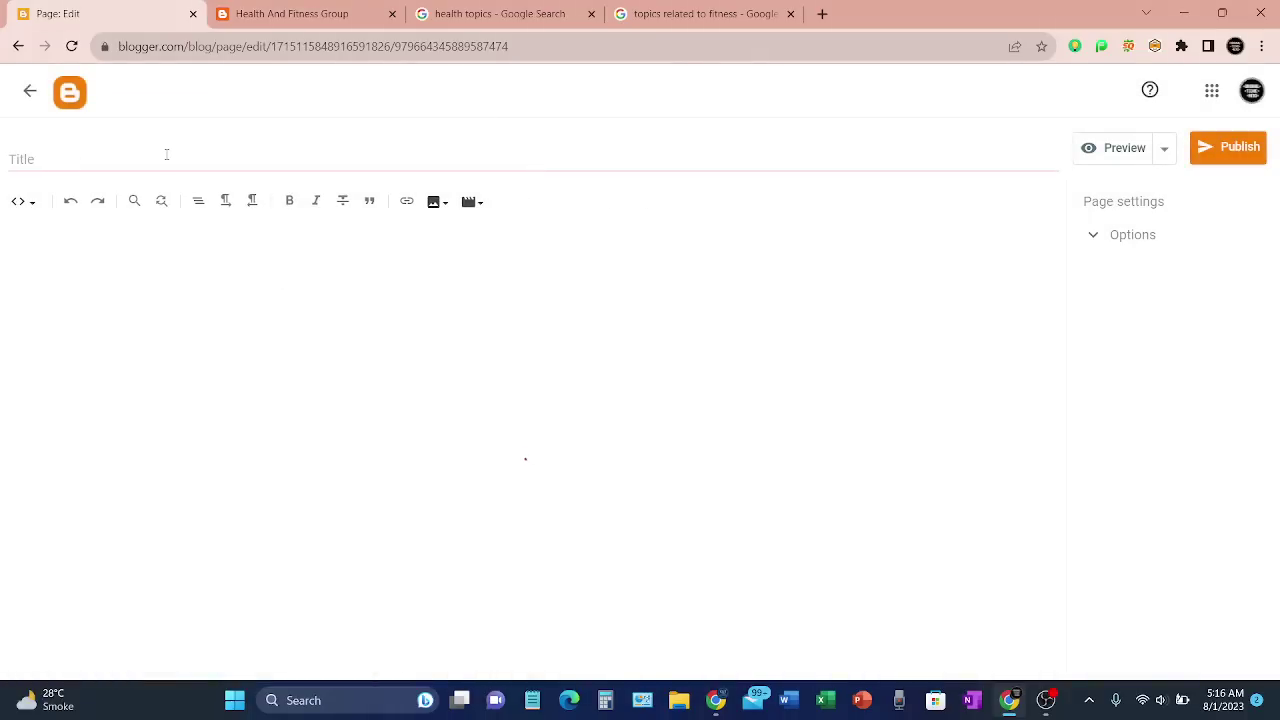
left_click(22, 201)
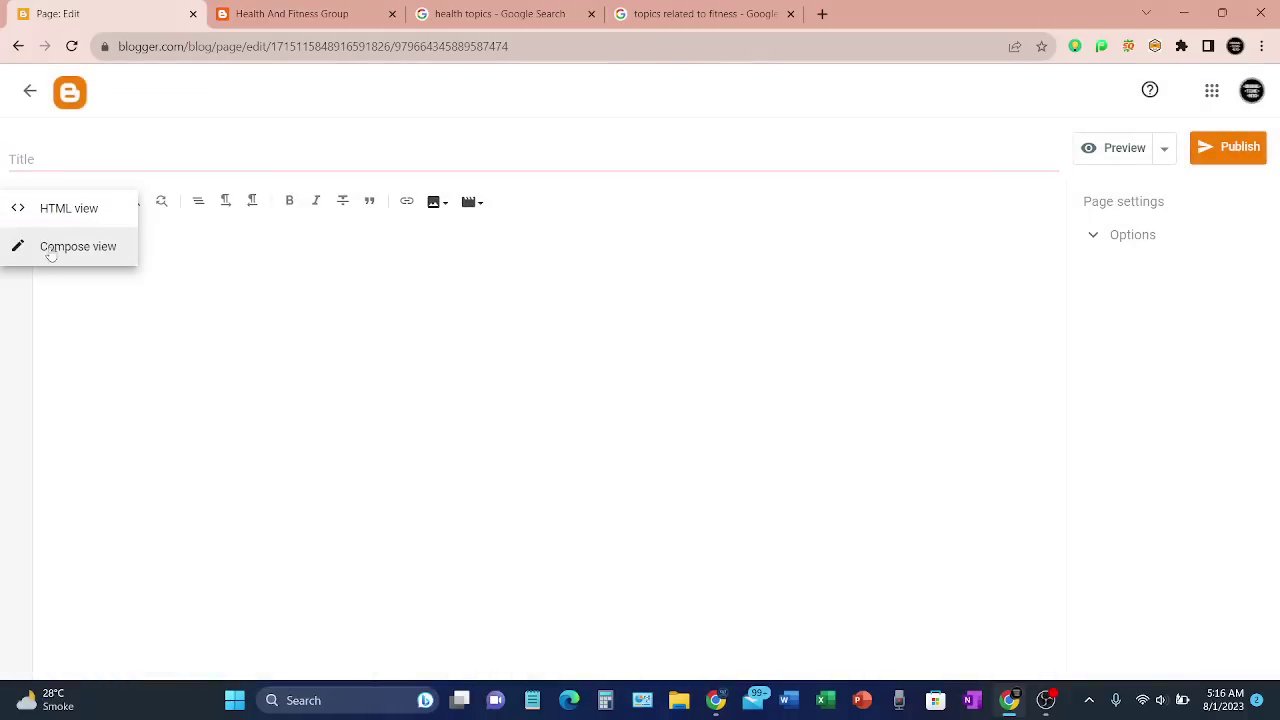
left_click(55, 247)
left_click(96, 158)
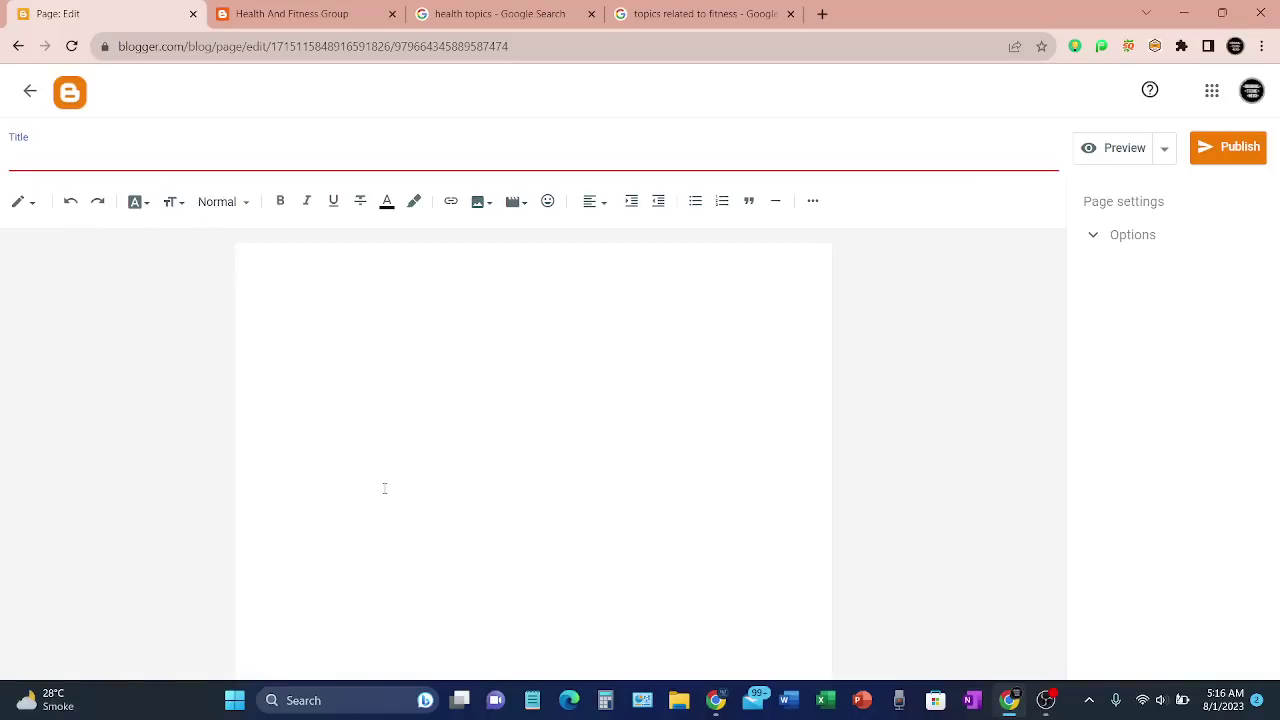
type("Health")
- Set the Health page's reader comments to "Do not allow, hide existing" and publish the page
left_click(1110, 244)
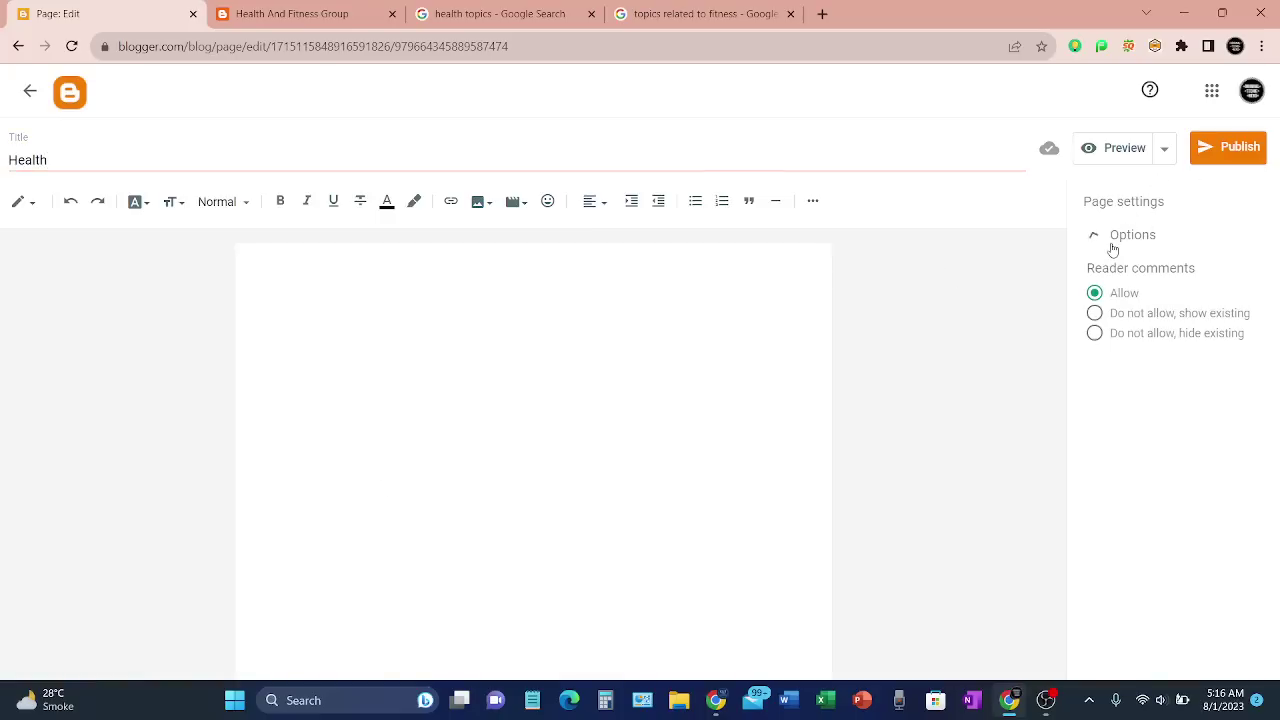
left_click(1112, 338)
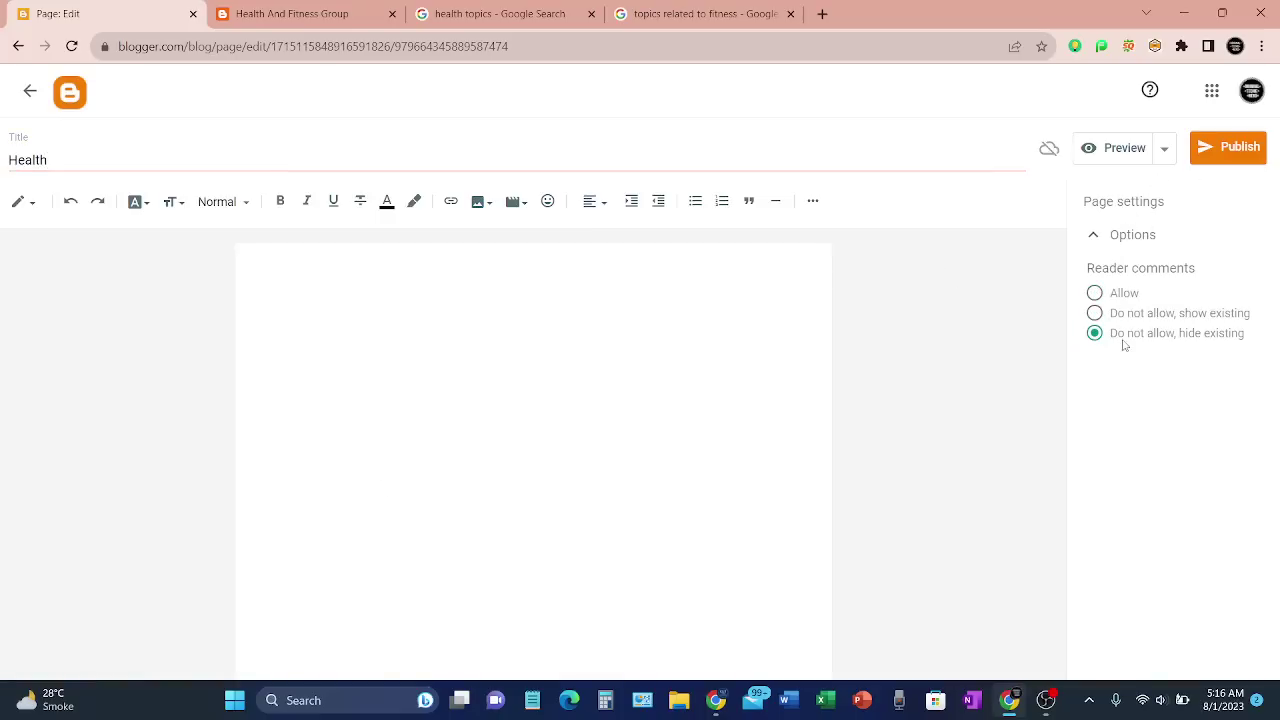
left_click(1228, 150)
left_click(712, 418)
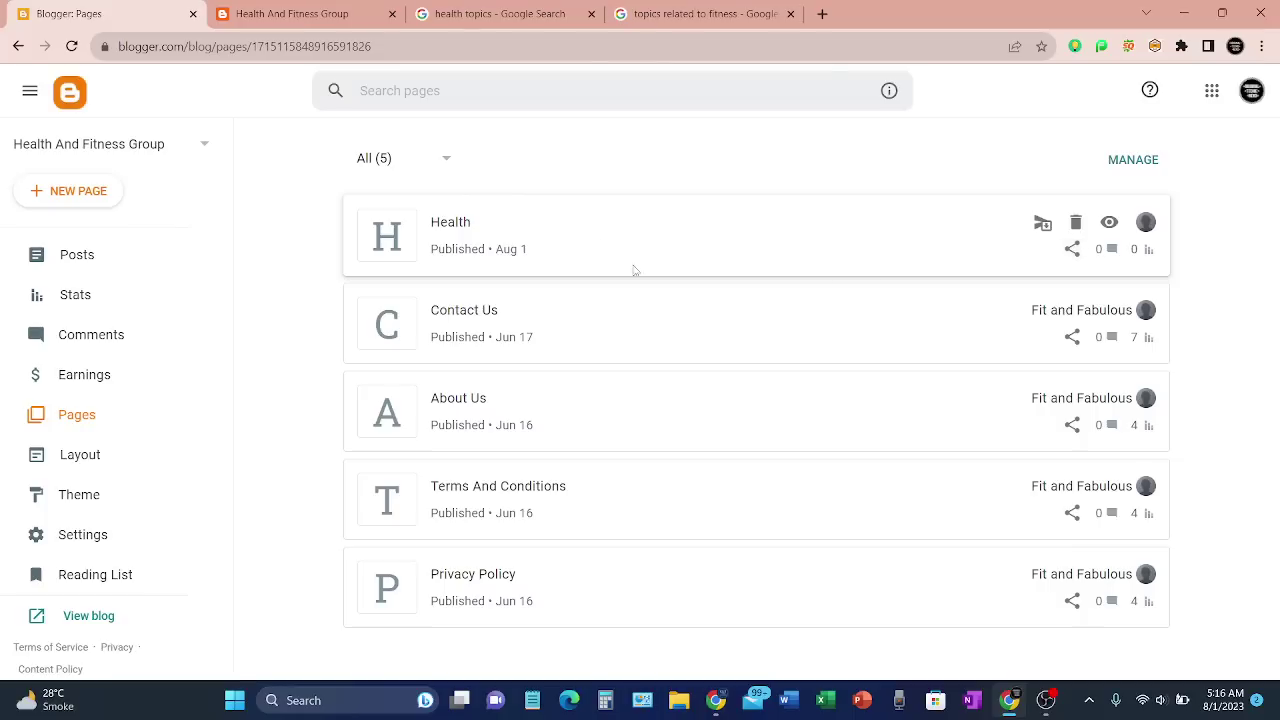
- Copy the Health page's link and open the Main Menu's Link List gadget in the blog layout for editing
left_click(1072, 249)
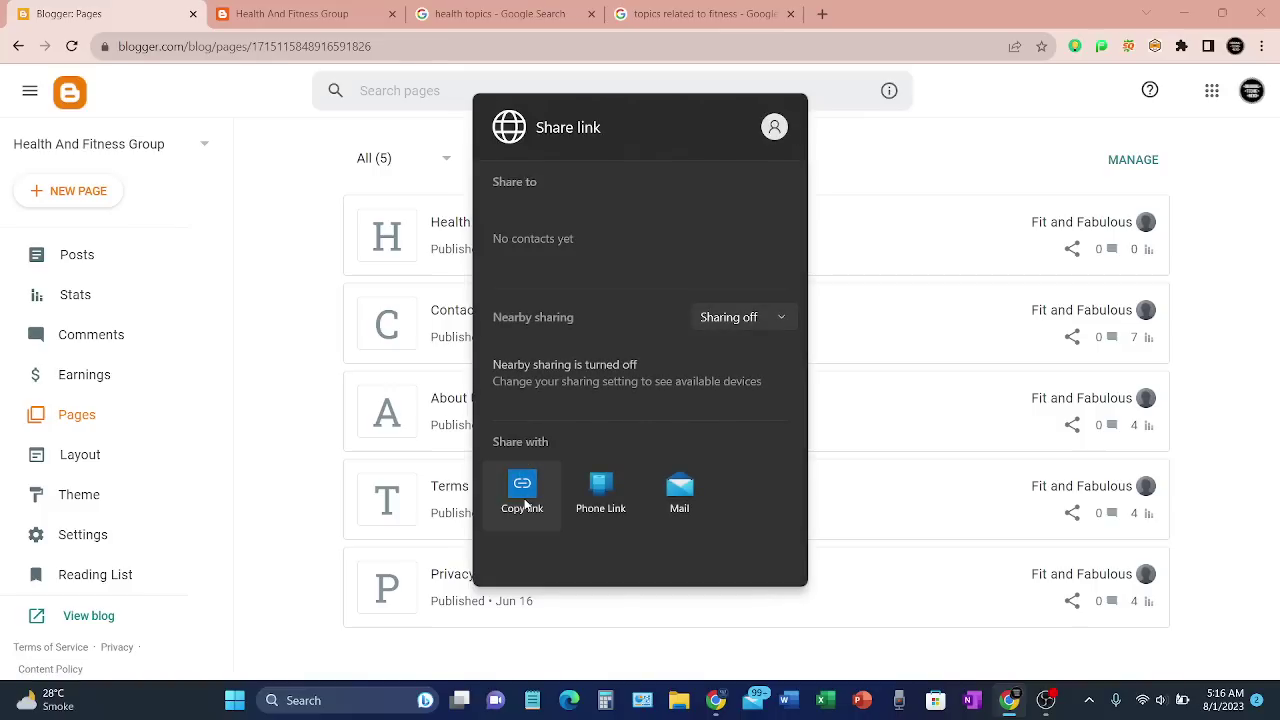
left_click(522, 495)
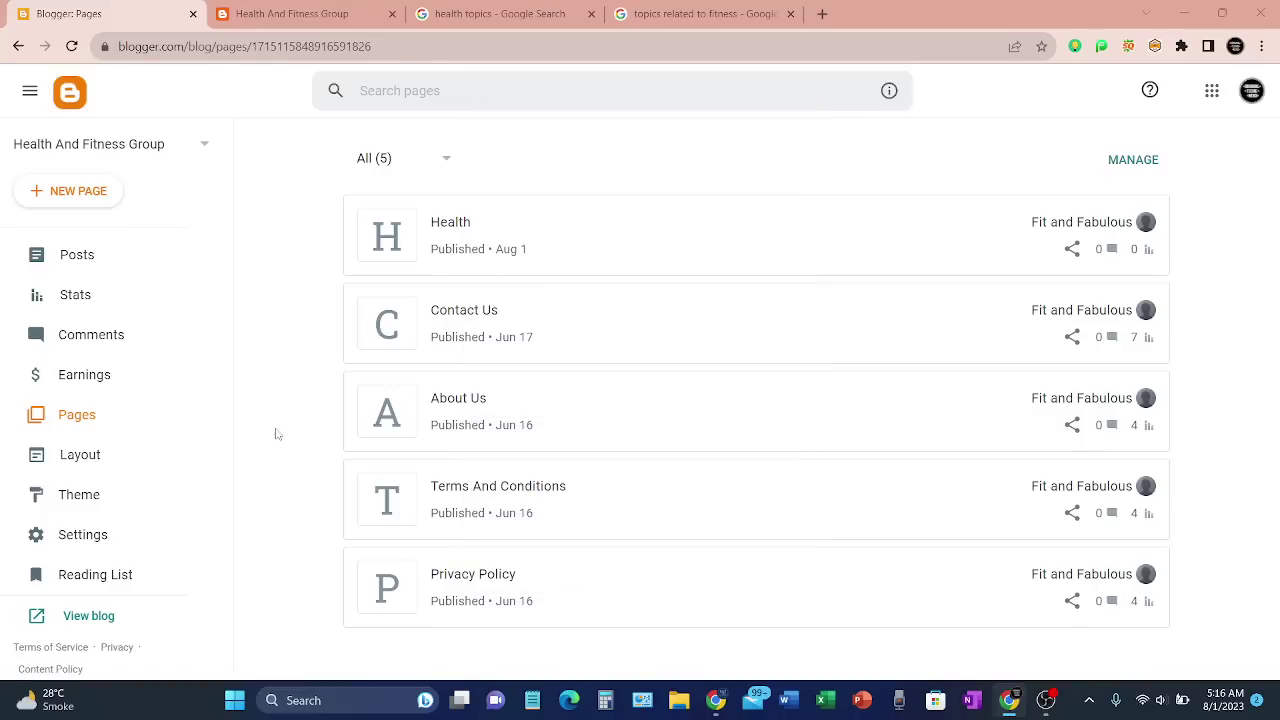
left_click(72, 458)
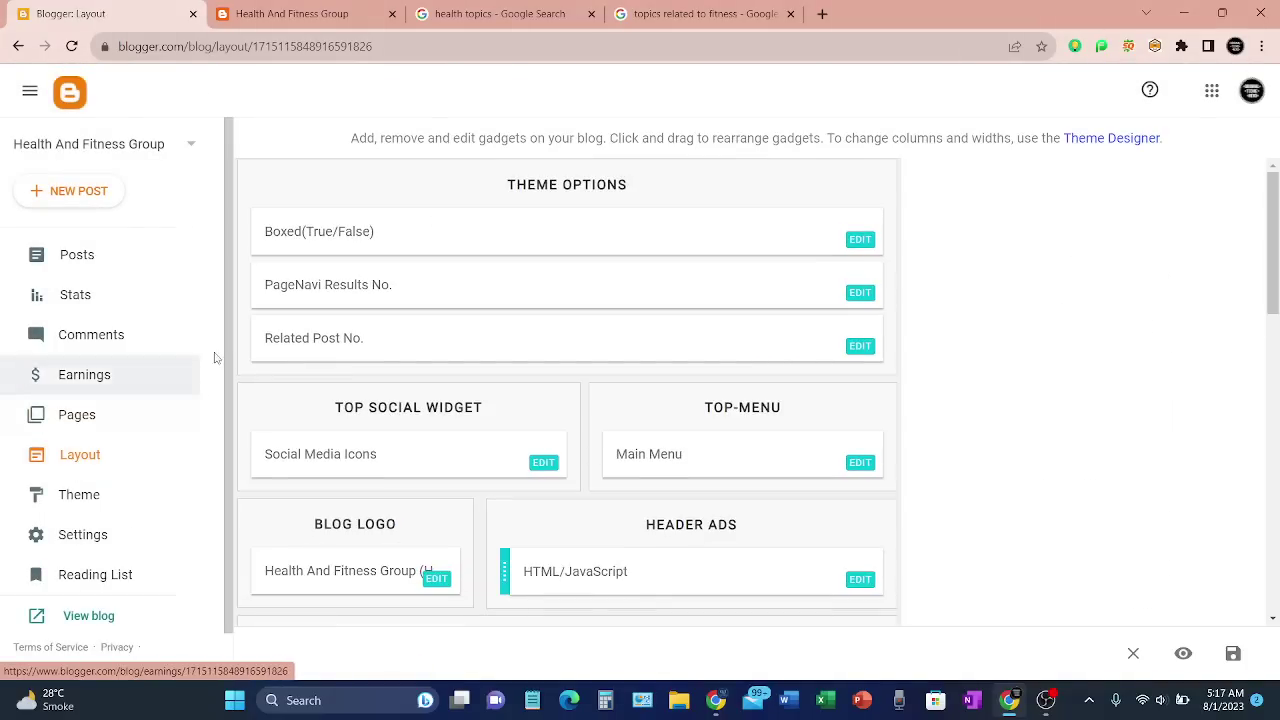
scroll(481, 401, "down", 1)
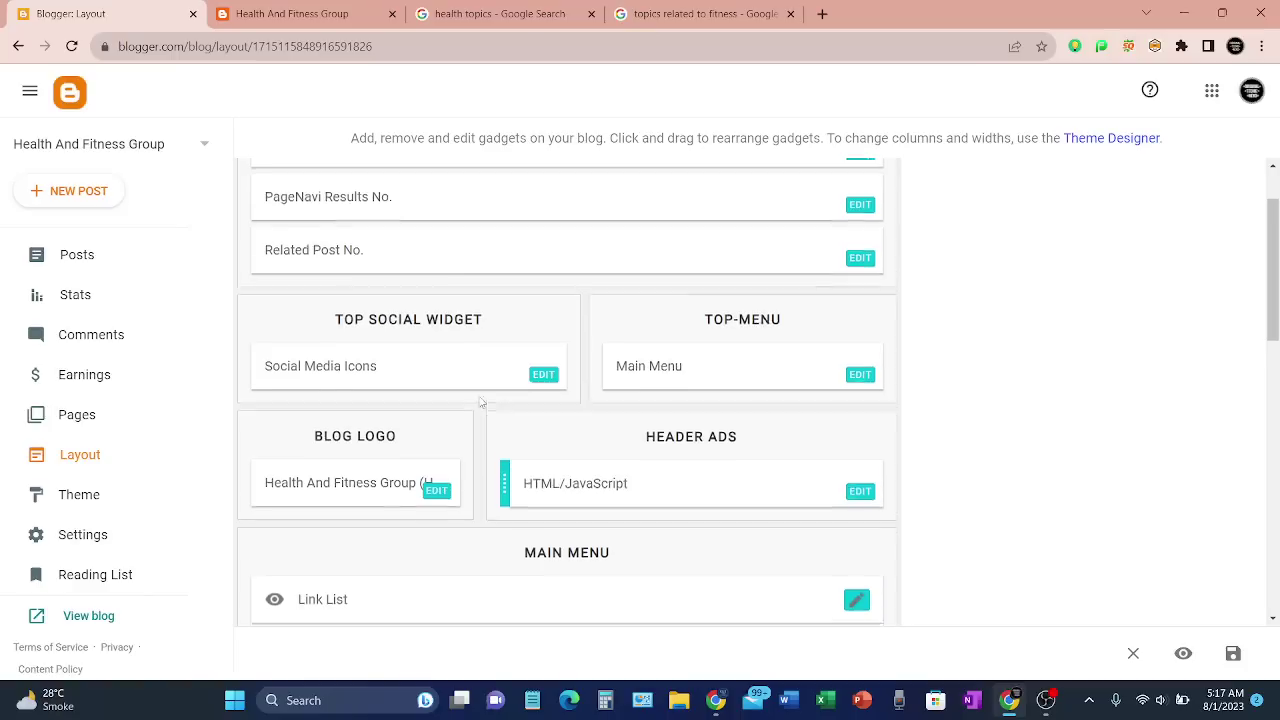
scroll(481, 401, "down", 3)
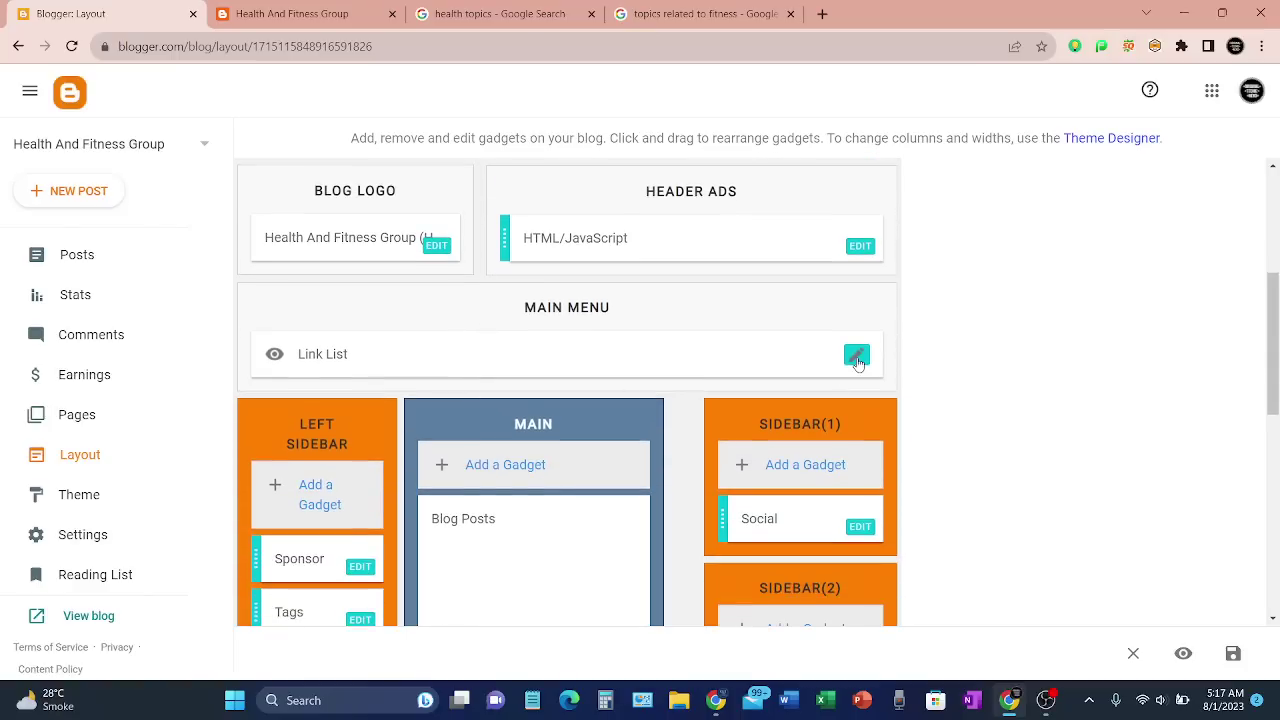
left_click(857, 355)
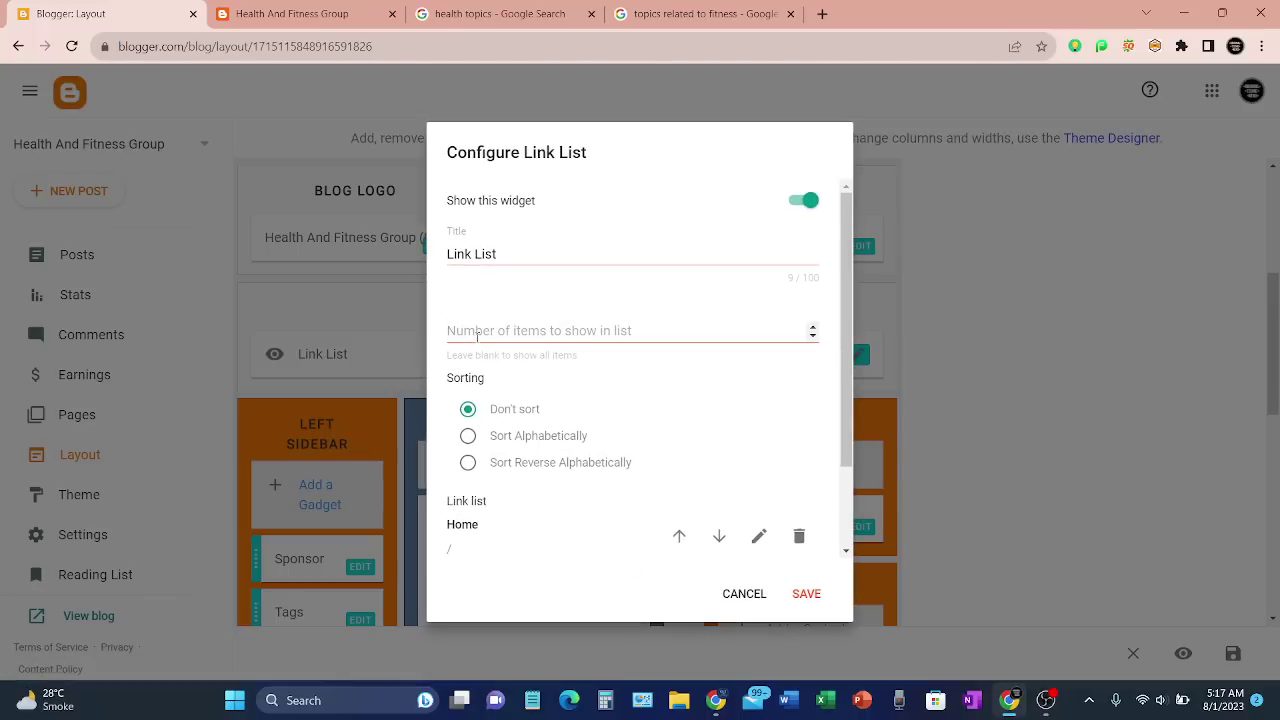
scroll(506, 421, "down", 2)
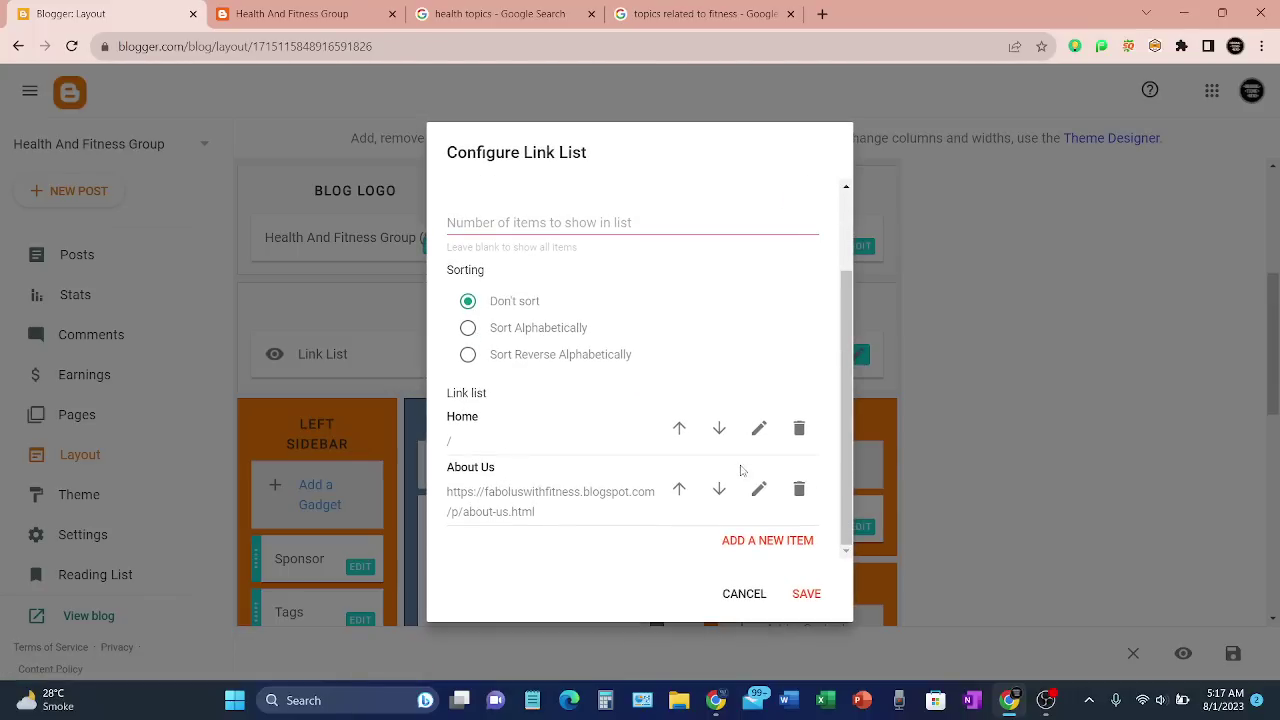
- Add an item named "Health" with the copied page URL to the link list and save the gadget
left_click(763, 549)
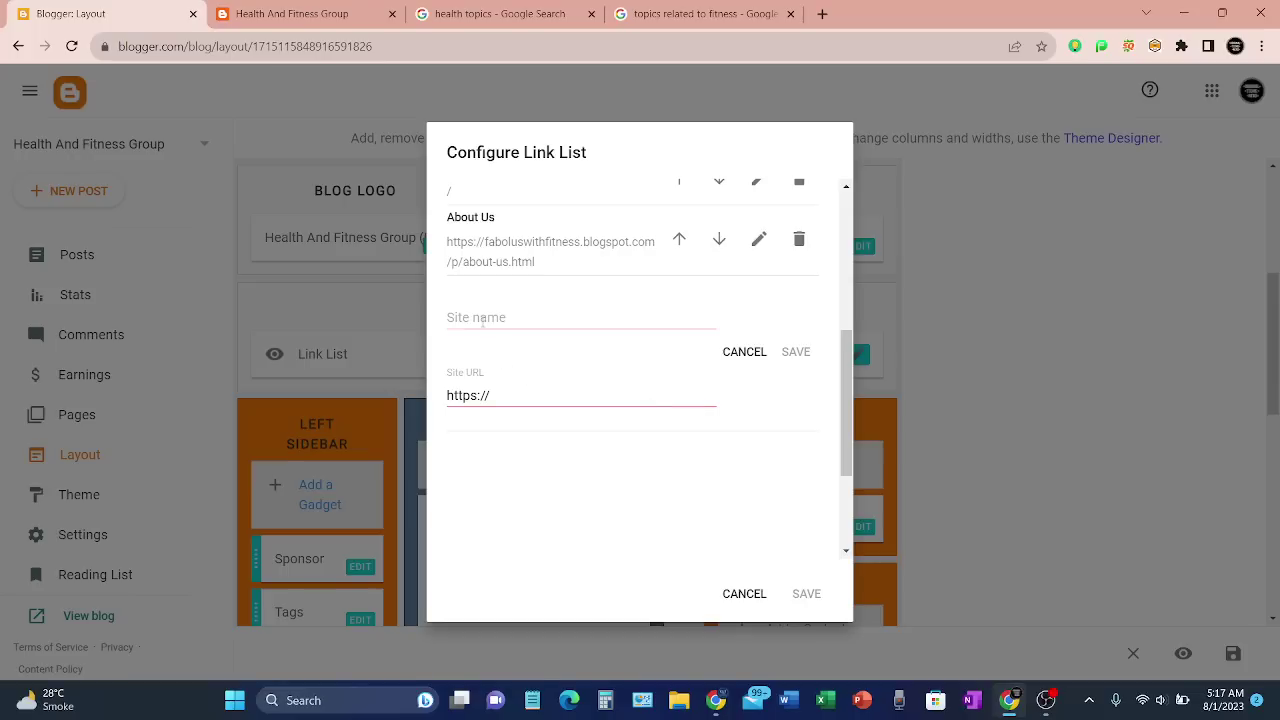
left_click(482, 316)
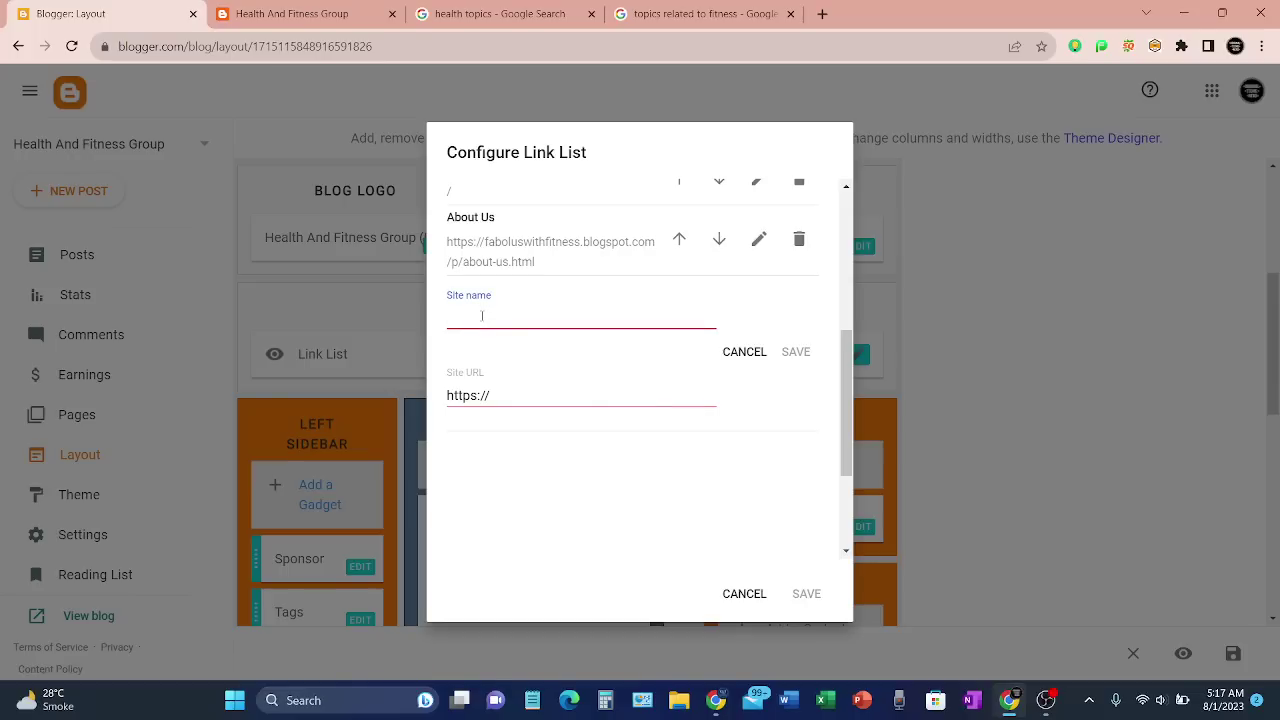
type("Health")
left_click(516, 402)
key("ctrl+a")
key("ctrl+v")
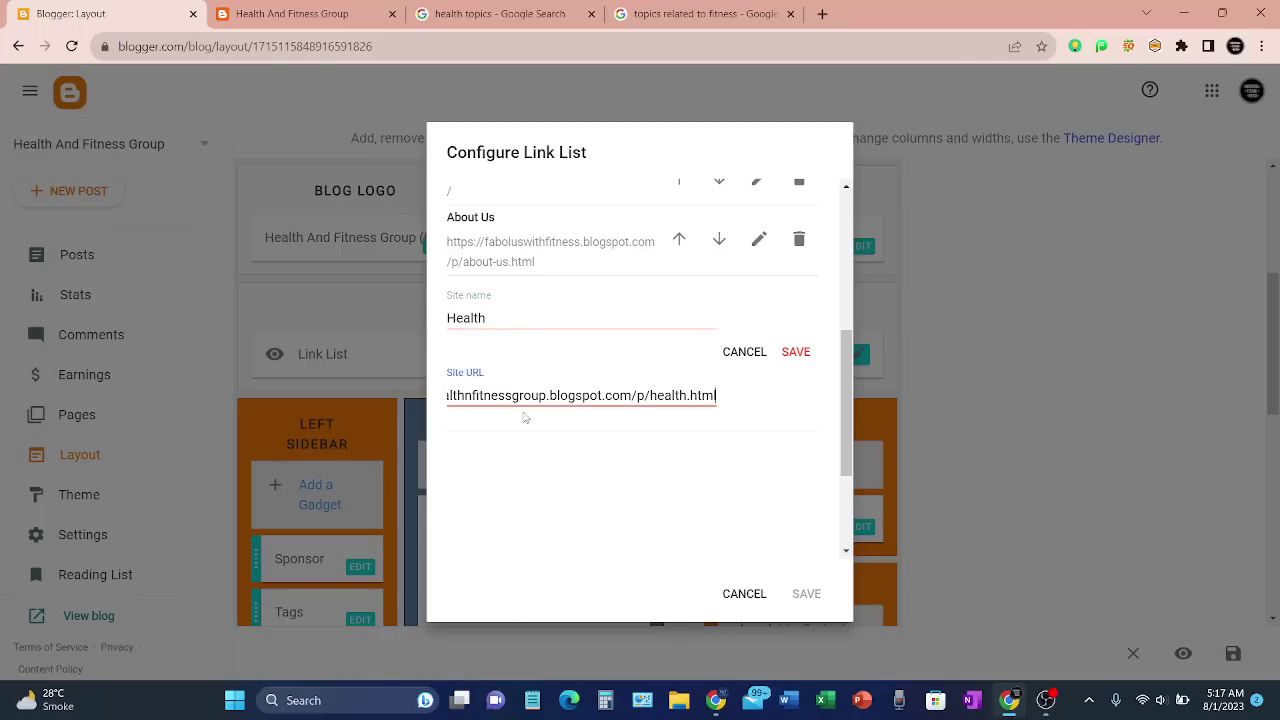
left_click(797, 353)
left_click(806, 594)
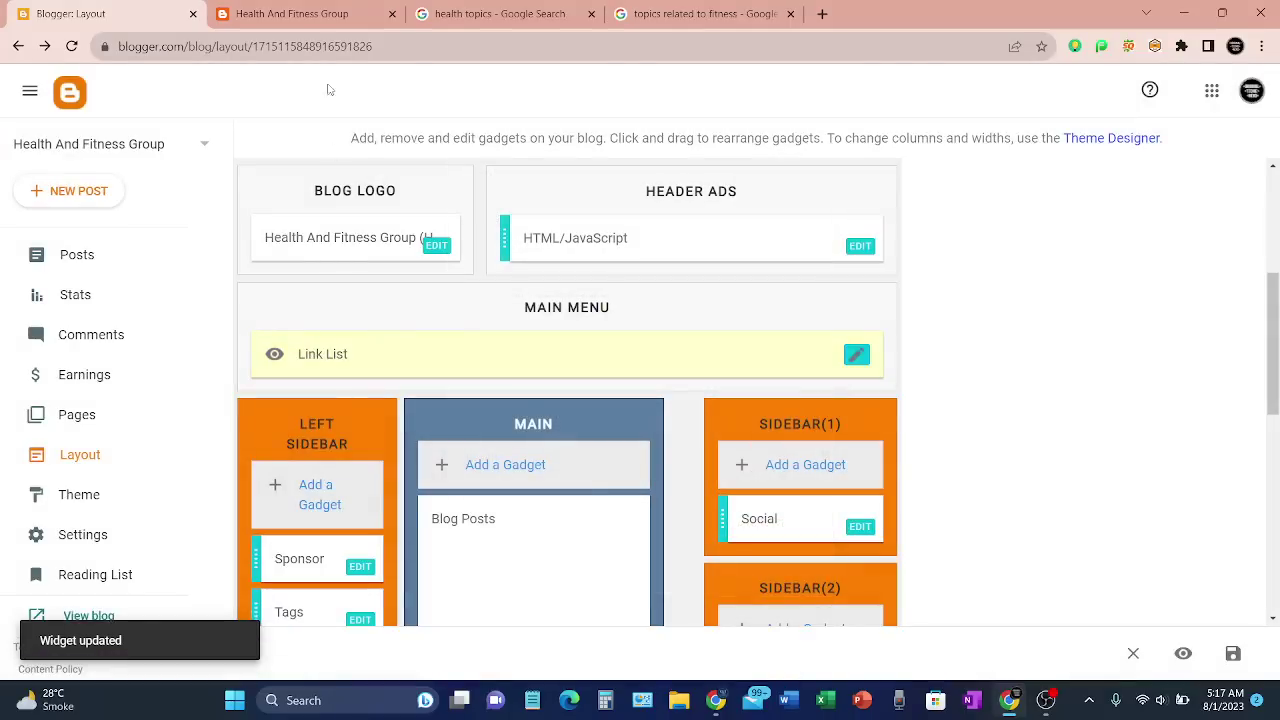
- Reload the live blog to check its main menu and return to the Blogger dashboard
left_click(300, 13)
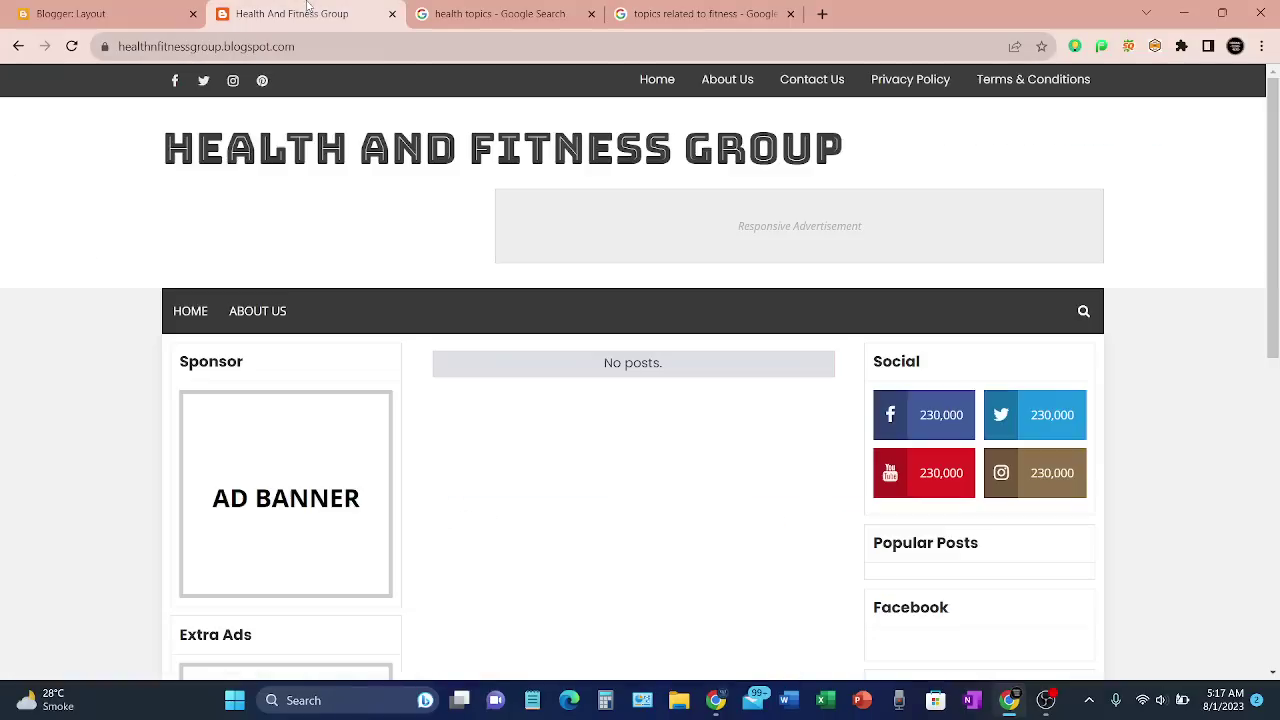
left_click(71, 46)
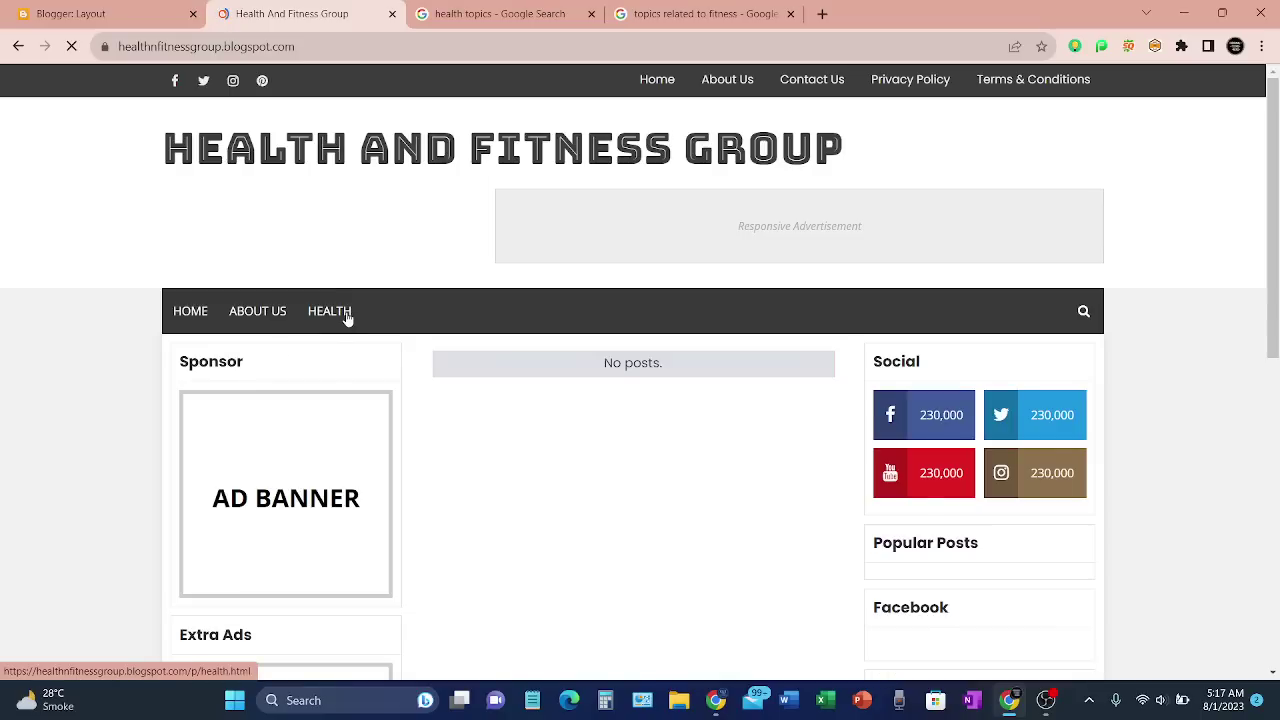
left_click(70, 13)
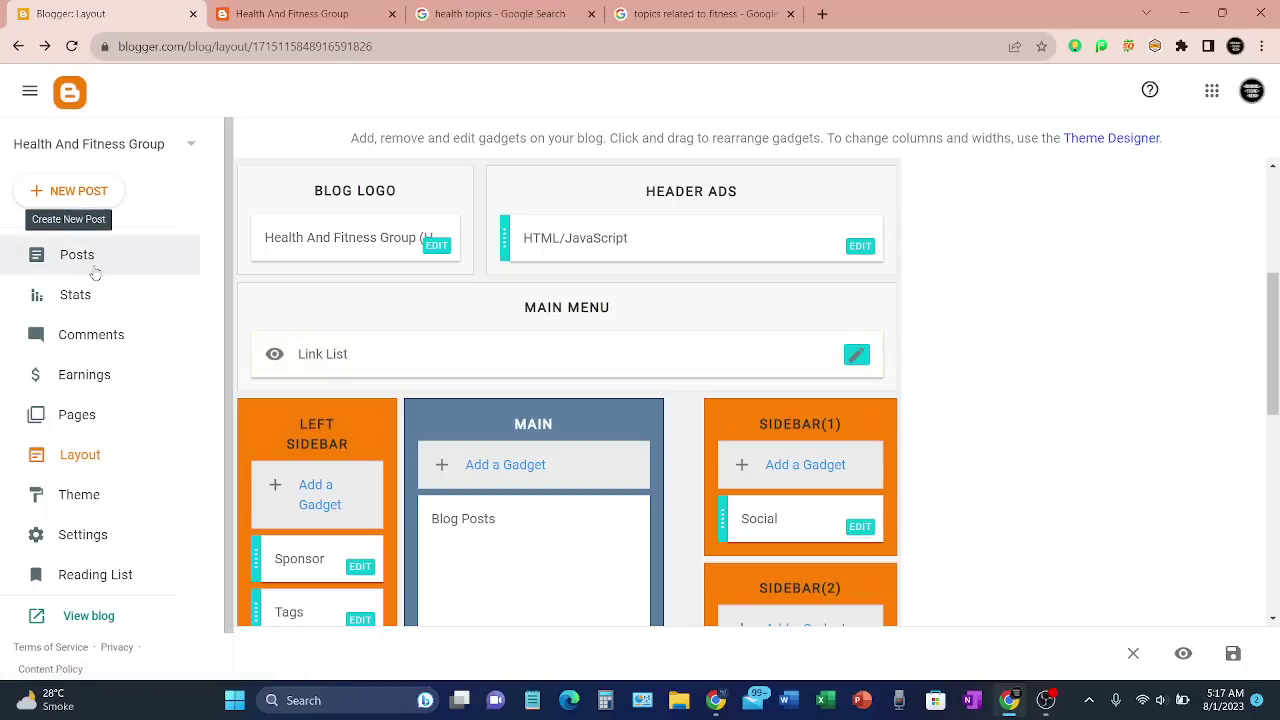
- Create another new page with the title "Fitness"
left_click(70, 412)
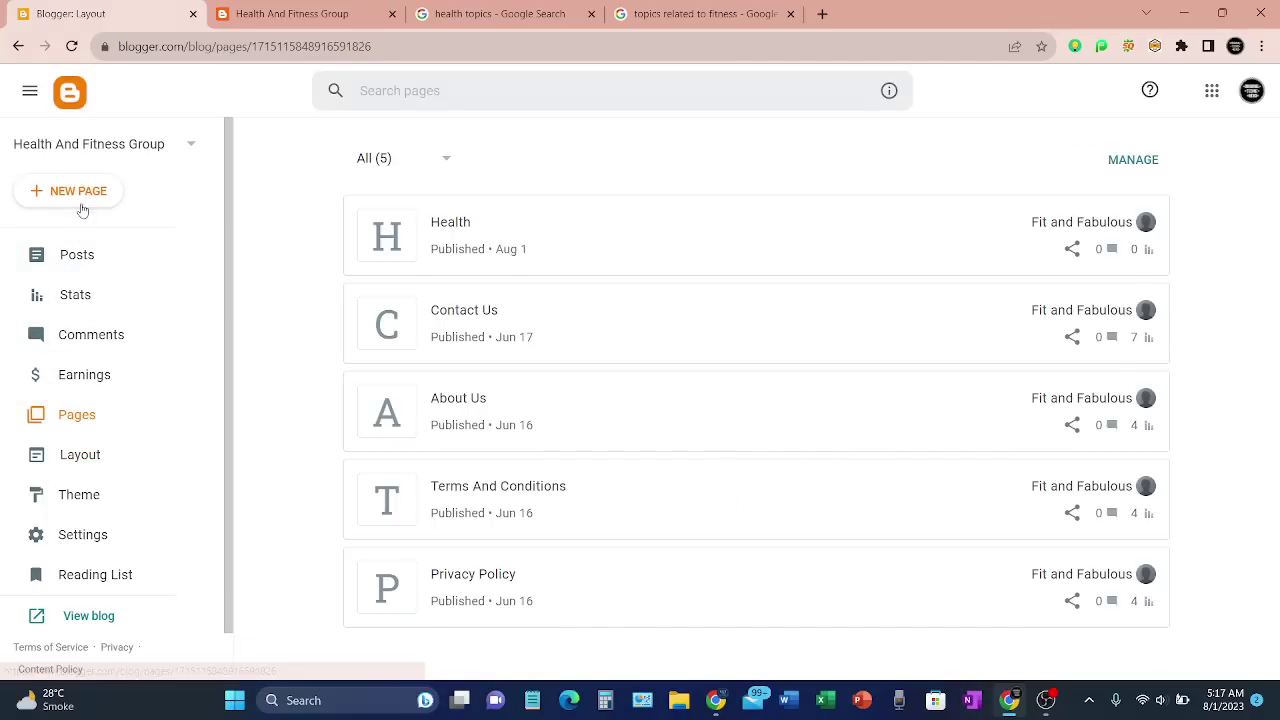
left_click(77, 193)
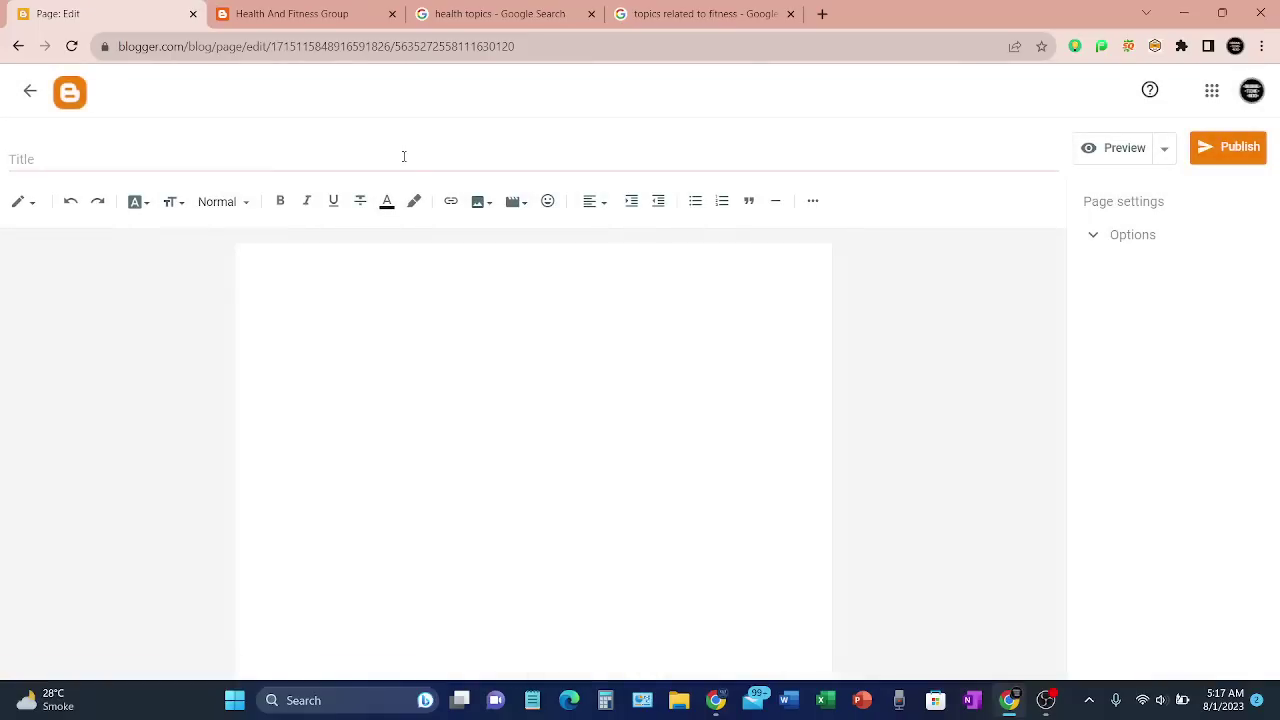
left_click(404, 155)
type("F")
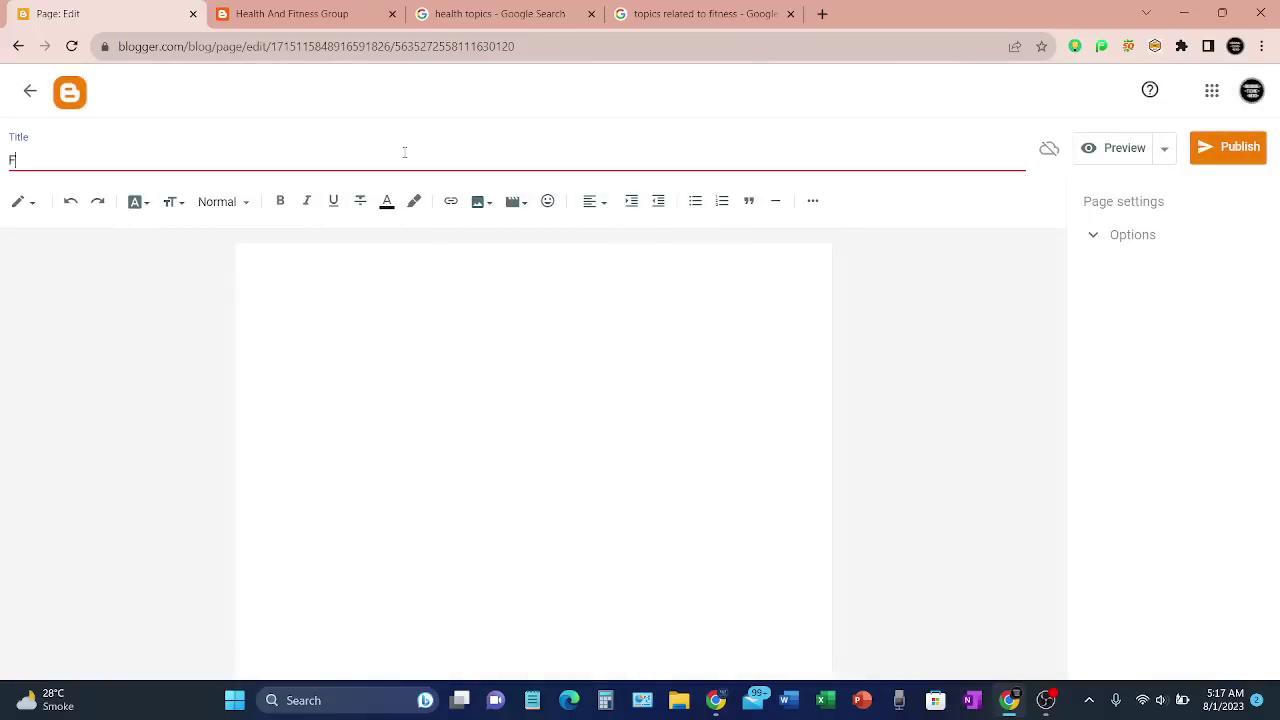
type("itness")
- Set the Fitness page's reader comments to "Do not allow, hide existing" and publish the page
left_click(1143, 238)
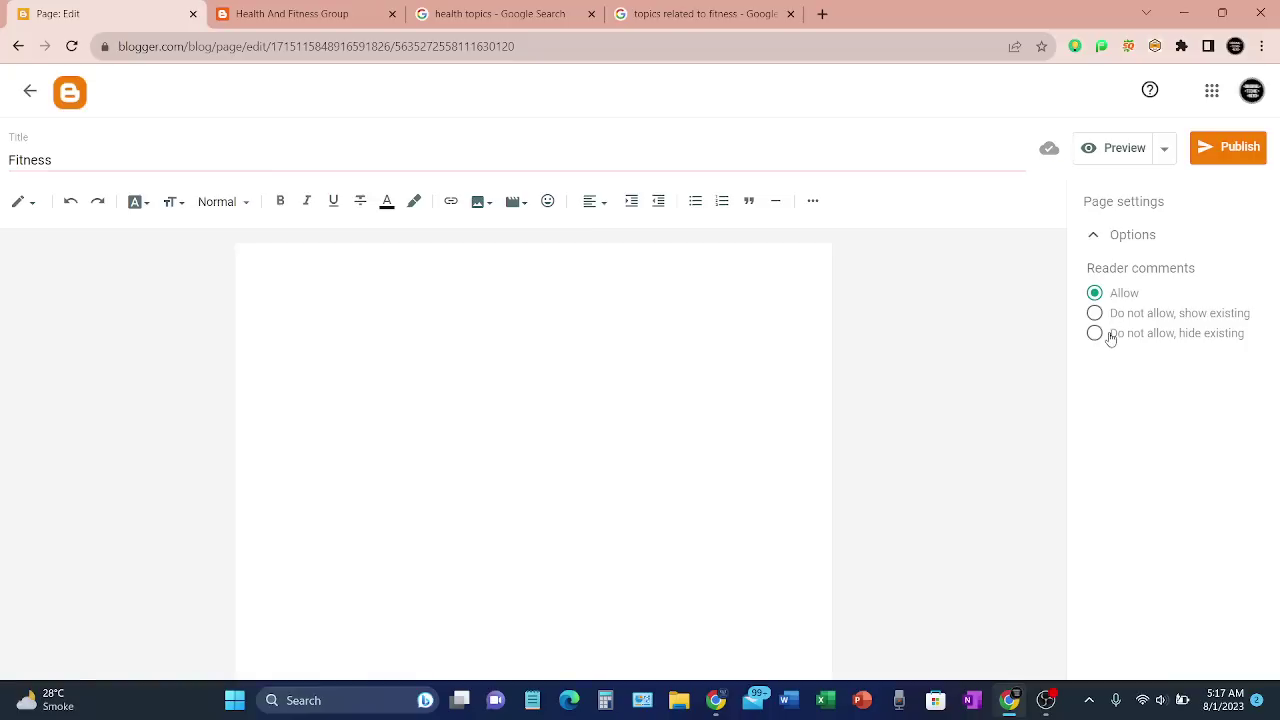
left_click(1108, 336)
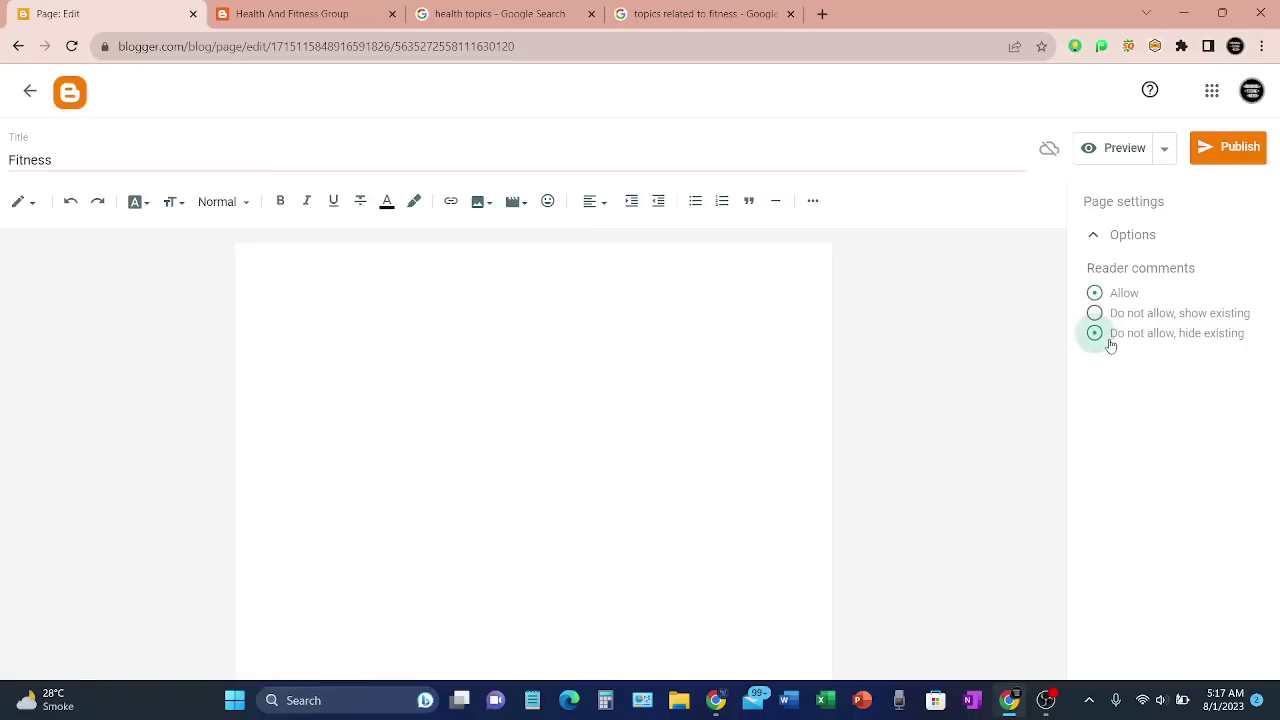
left_click(1225, 157)
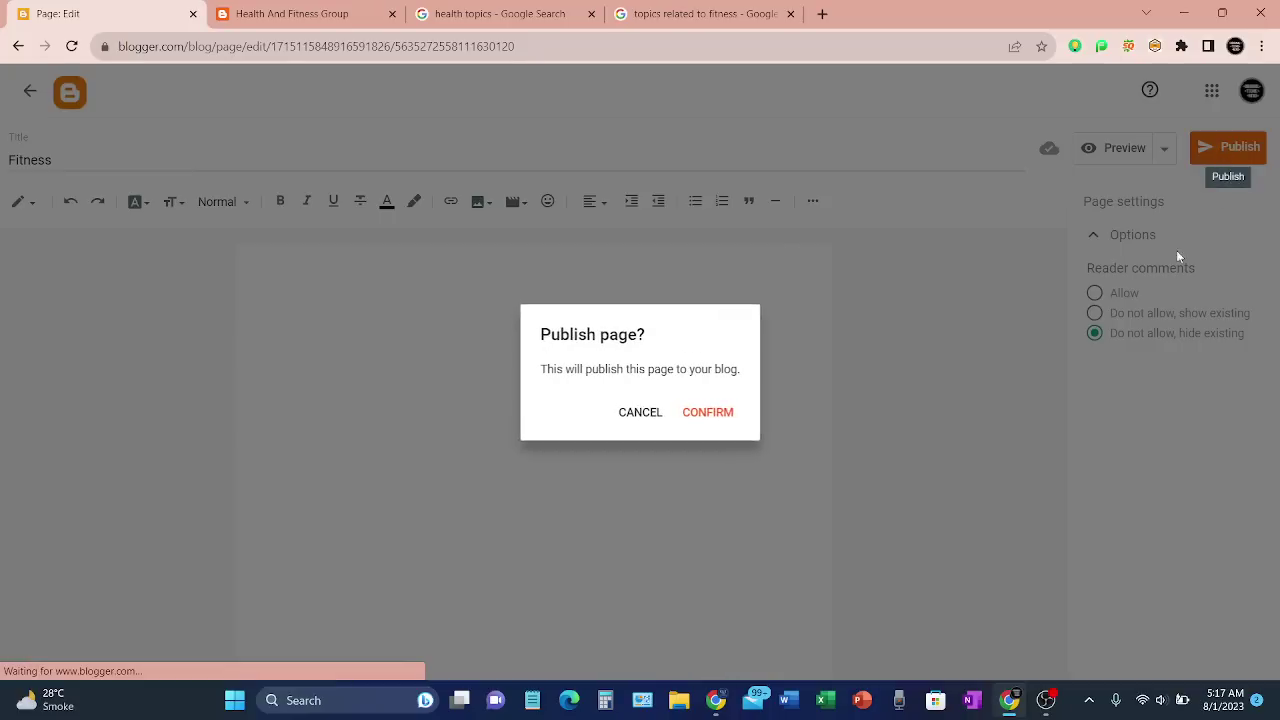
left_click(716, 413)
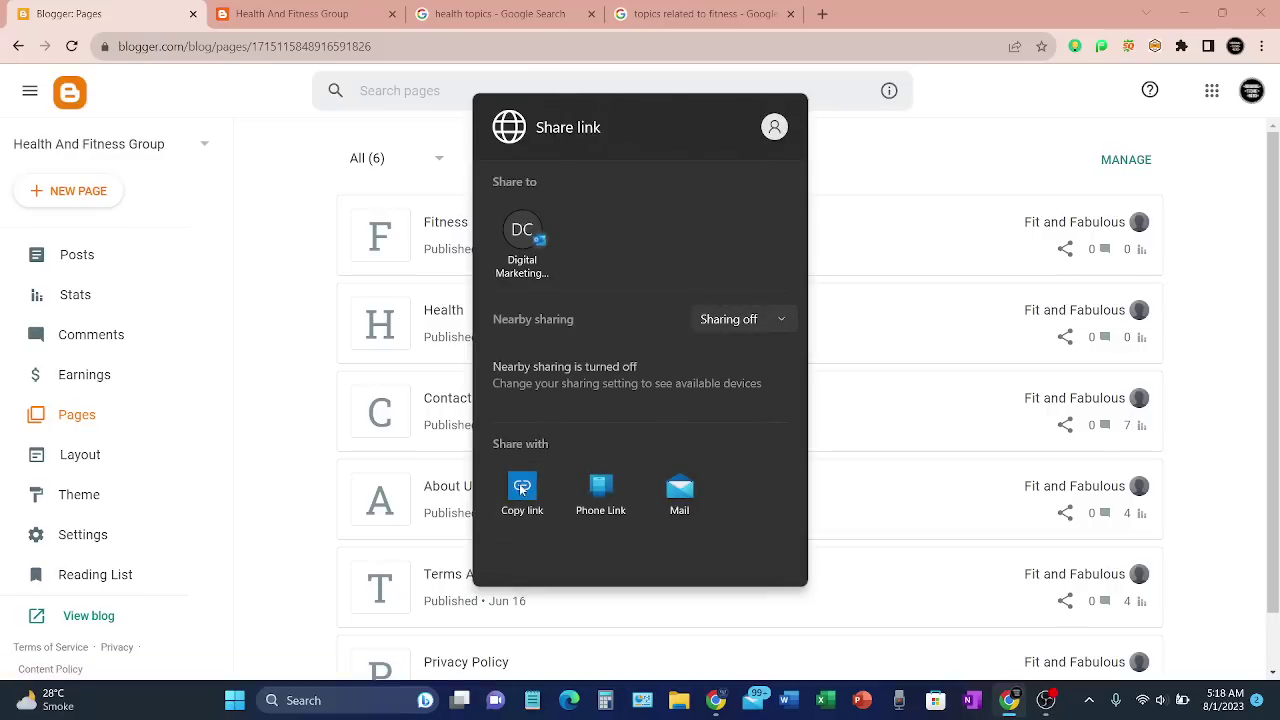
- Copy the link of the published Fitness page
left_click(521, 488)
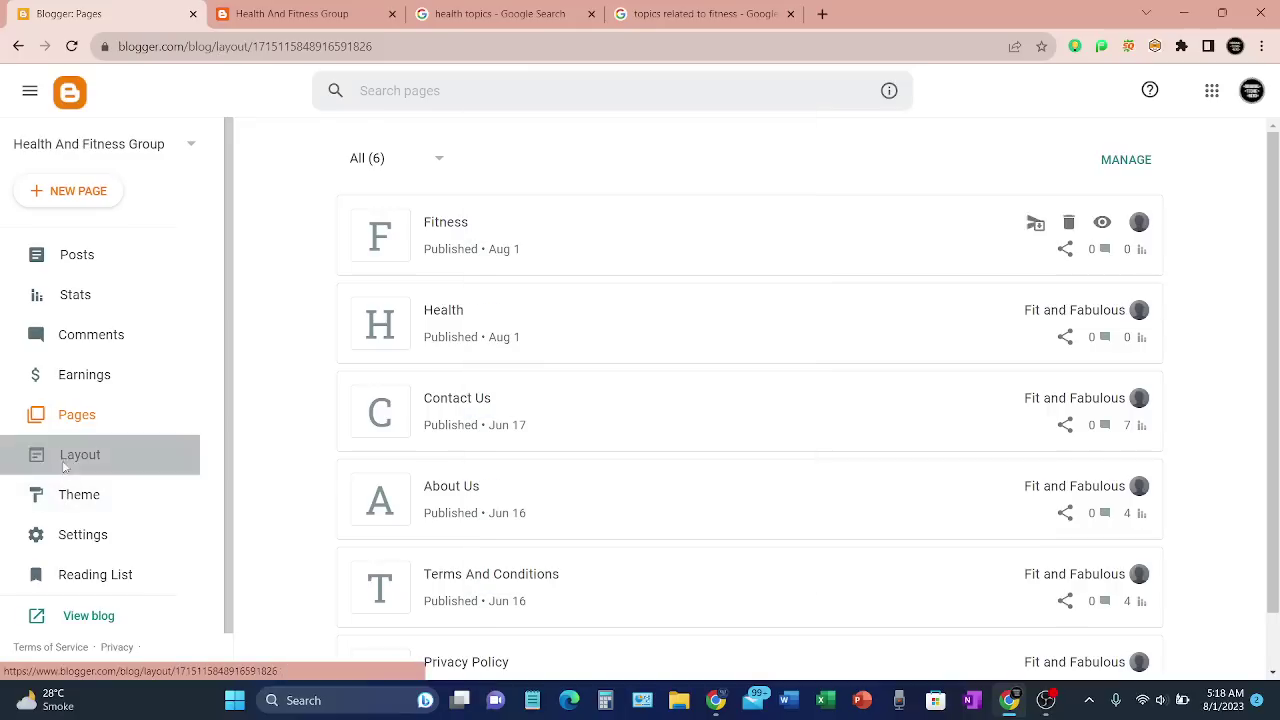
- Open the blog layout's Main Menu link list for editing and start a new link item
left_click(64, 466)
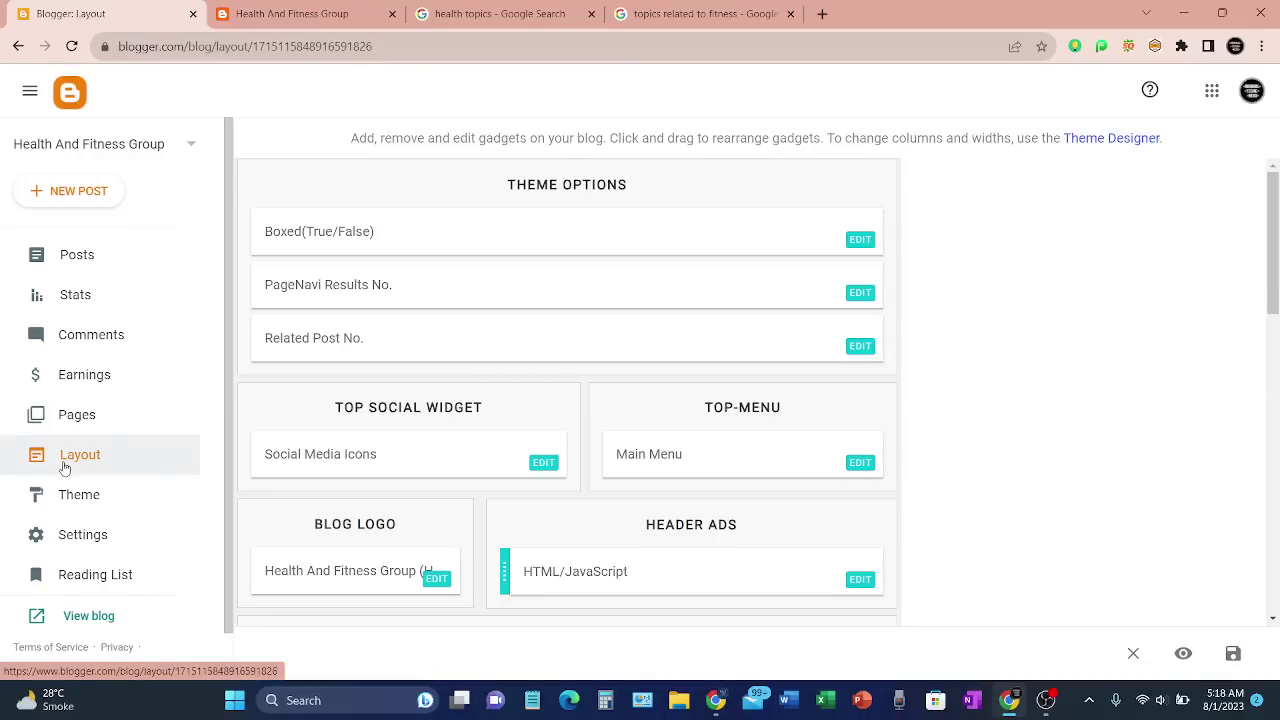
scroll(462, 402, "down", 3)
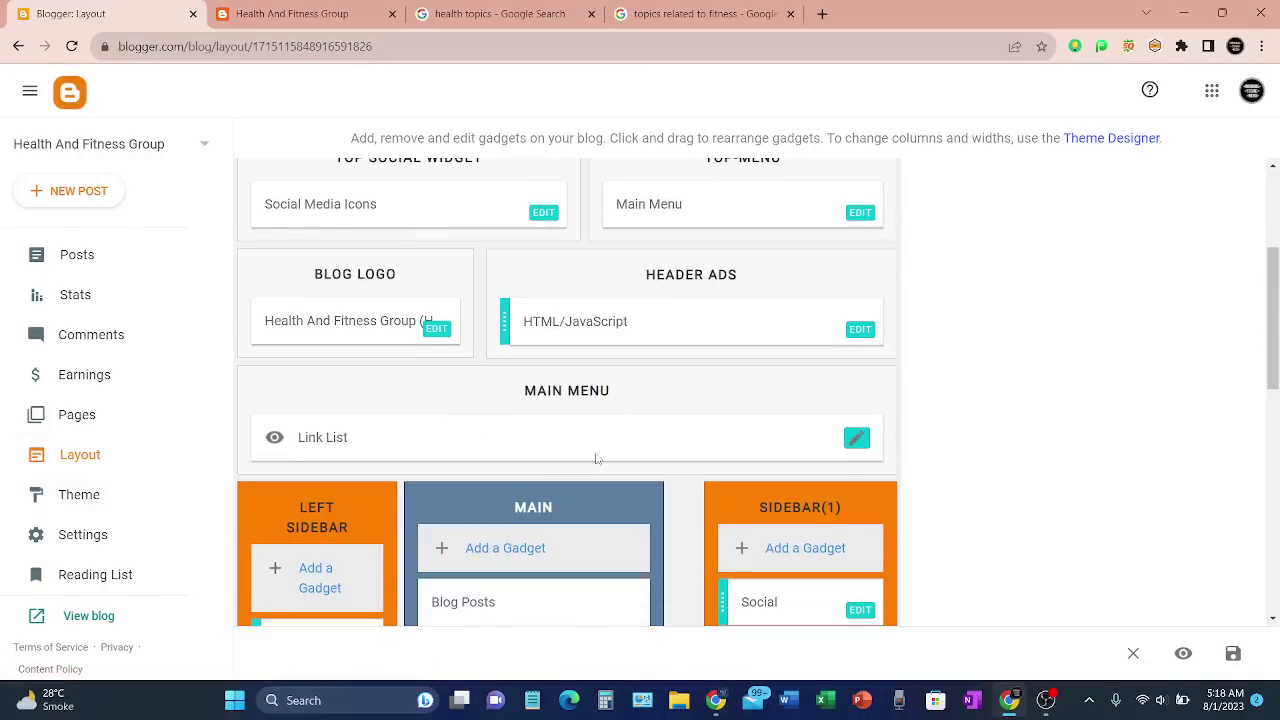
left_click(852, 444)
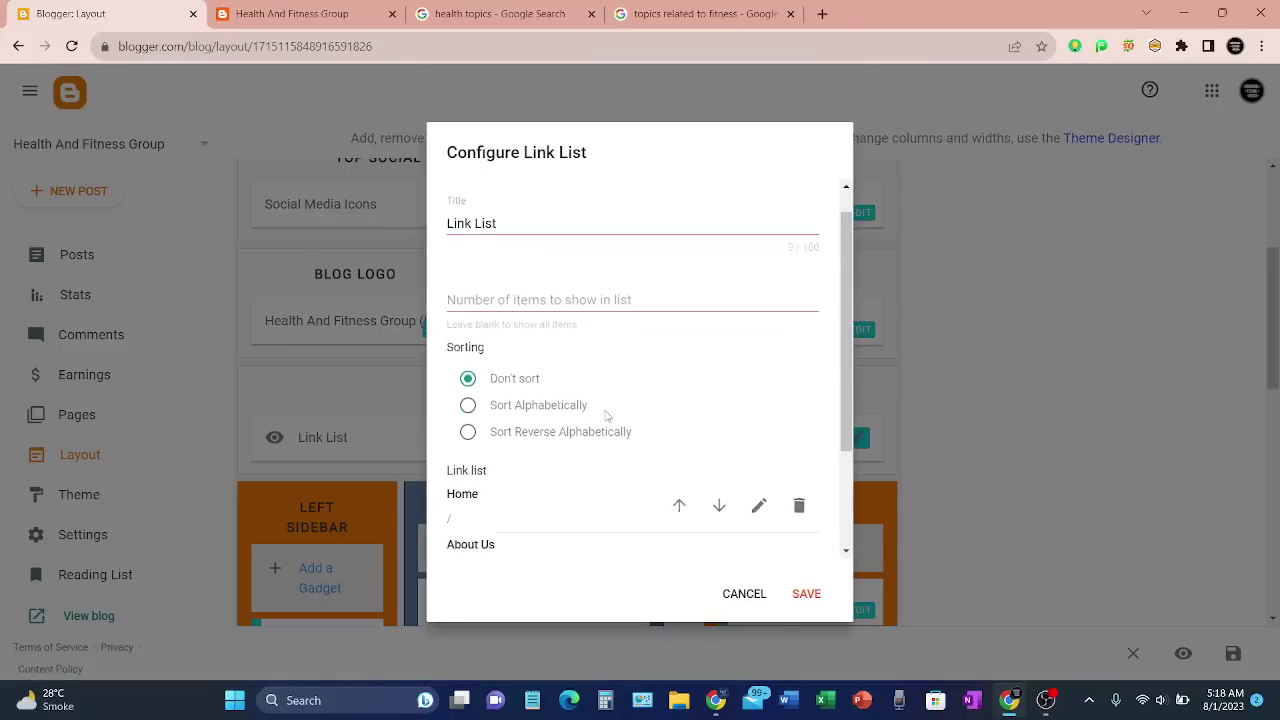
scroll(606, 415, "down", 3)
left_click(786, 548)
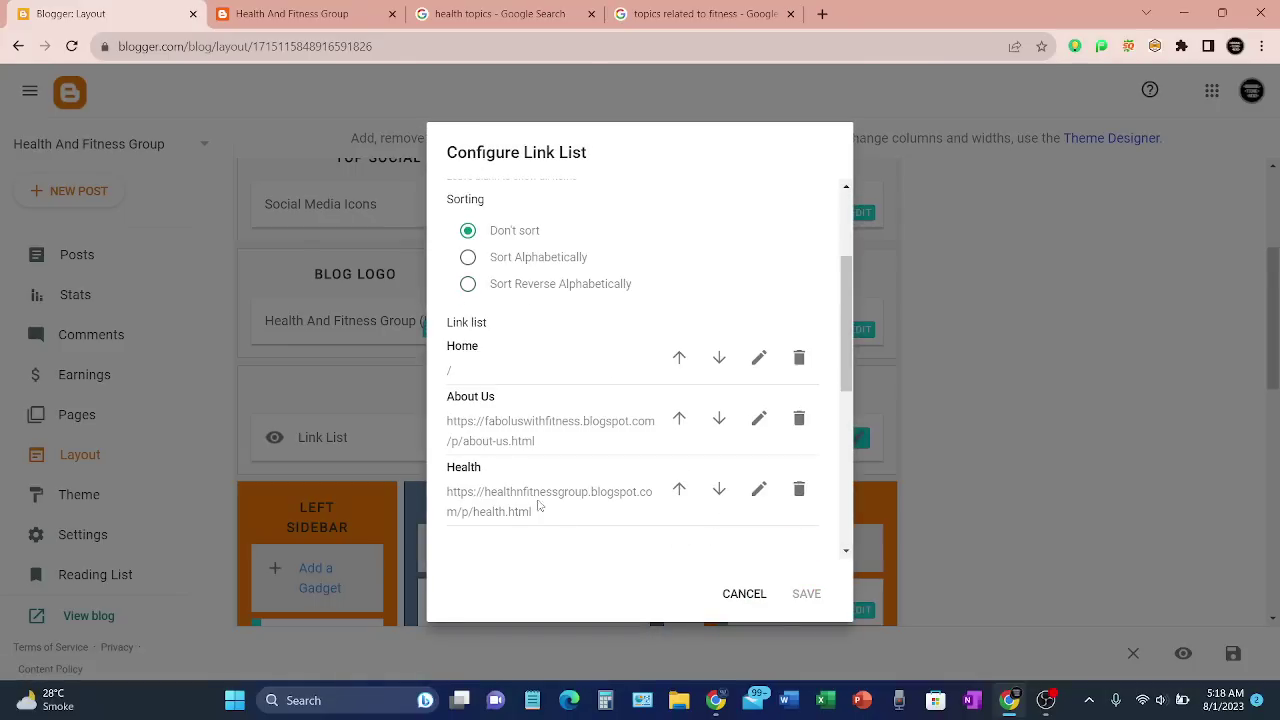
scroll(506, 420, "down", 4)
scroll(506, 393, "up", 2)
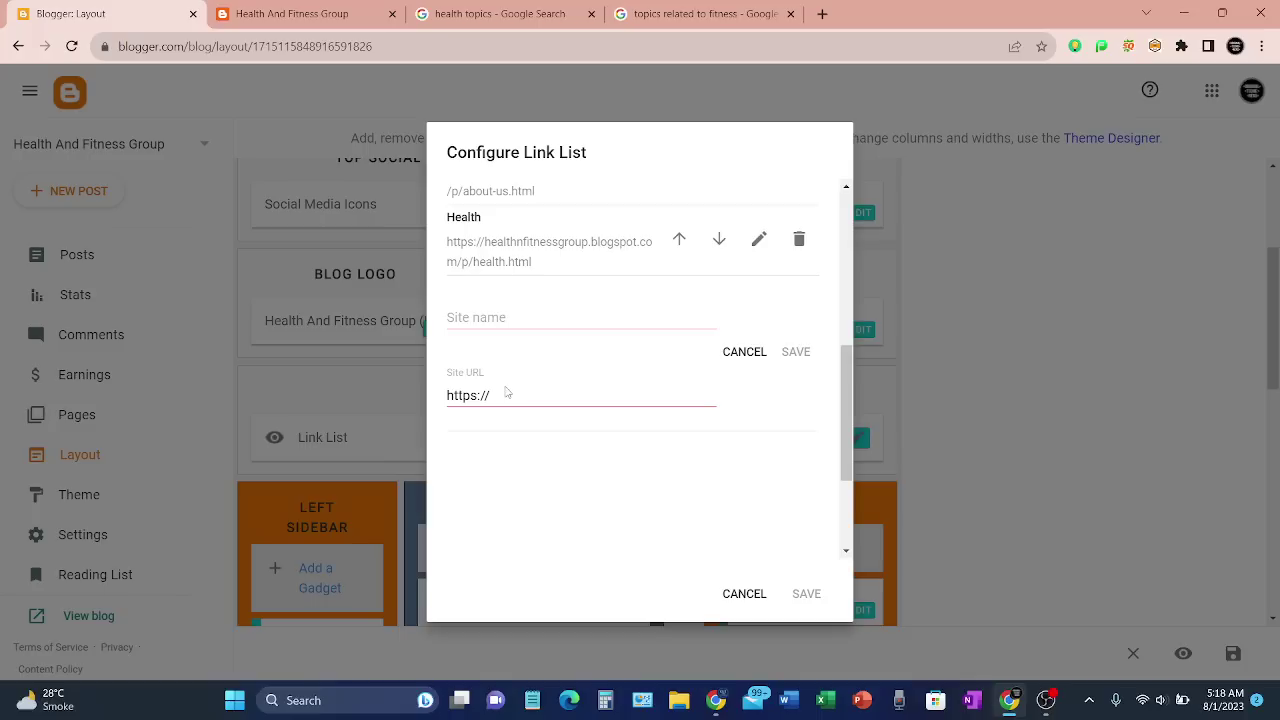
- Name the new menu link "Fitness", paste the copied Fitness page URL as its address, and save the link list
left_click(502, 320)
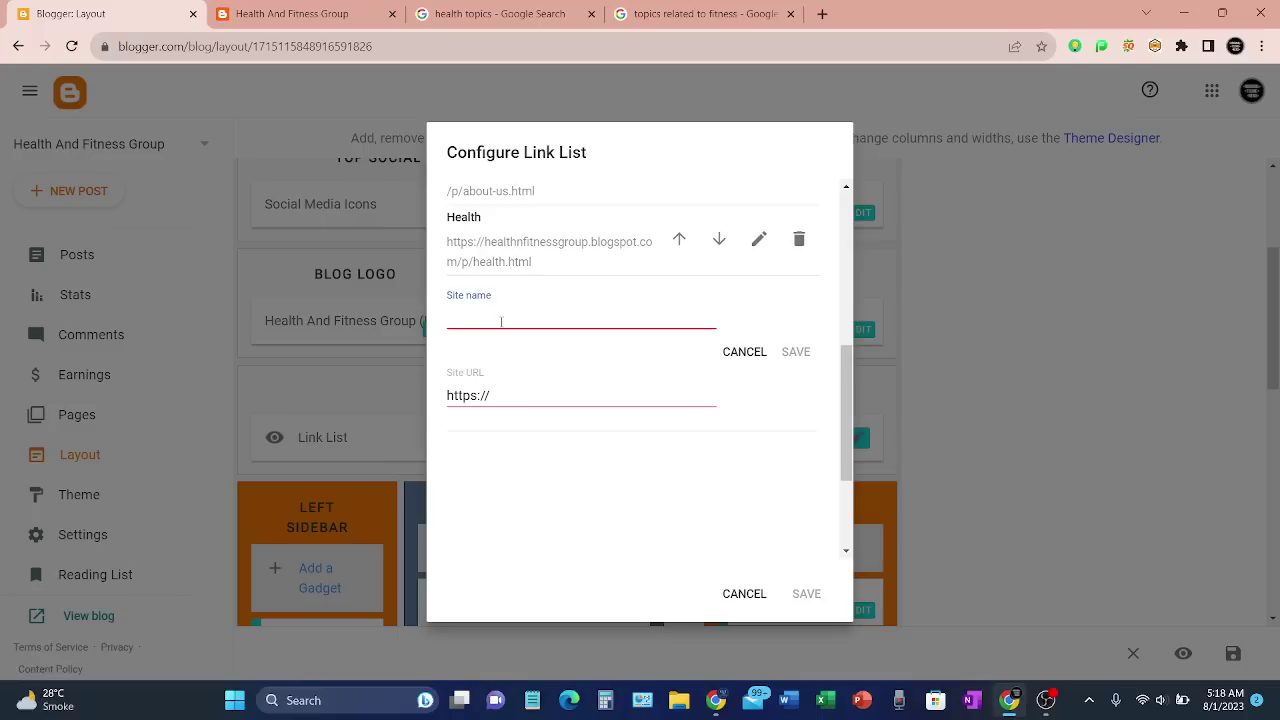
type("Fitness")
left_click(518, 390)
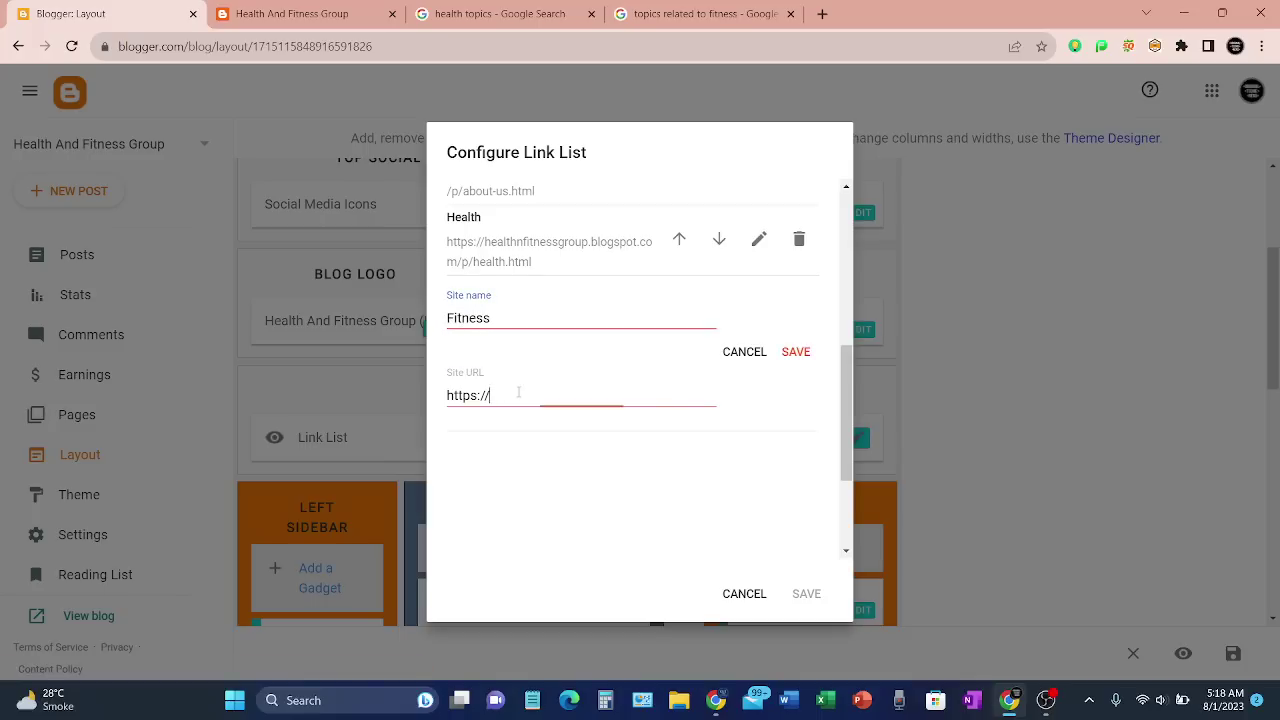
key("ctrl+a")
key("ctrl+v")
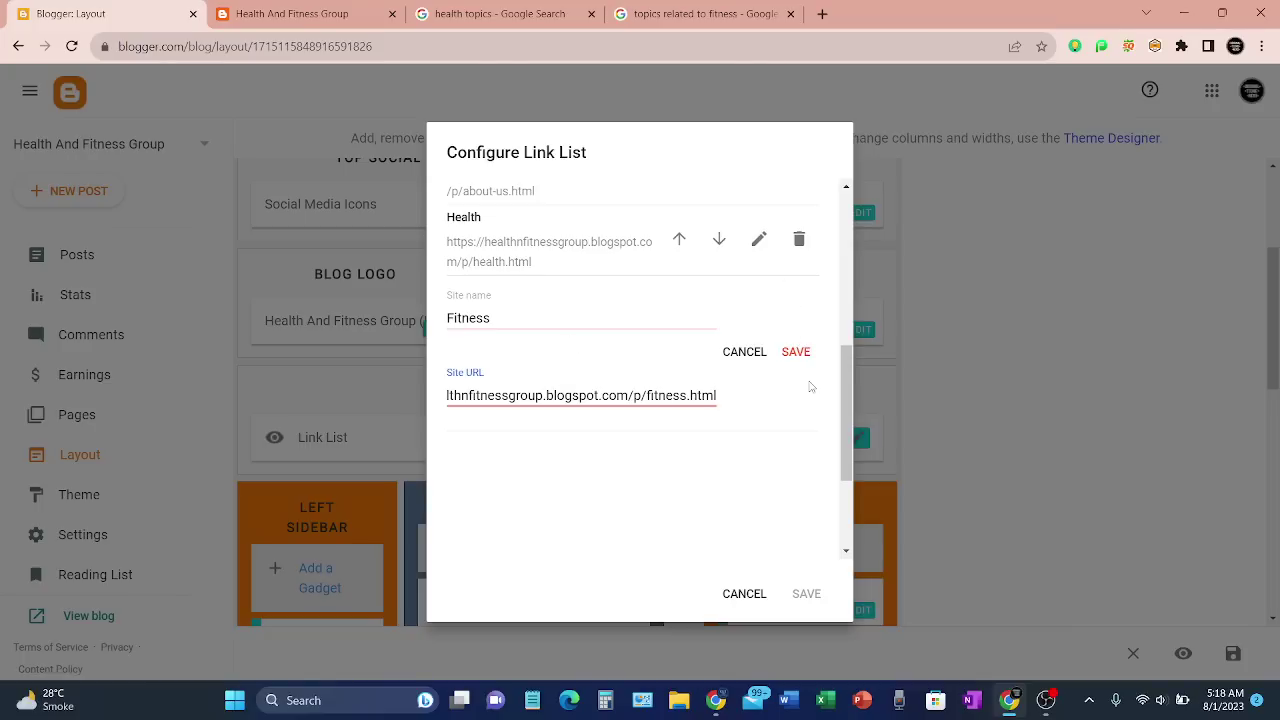
left_click(796, 352)
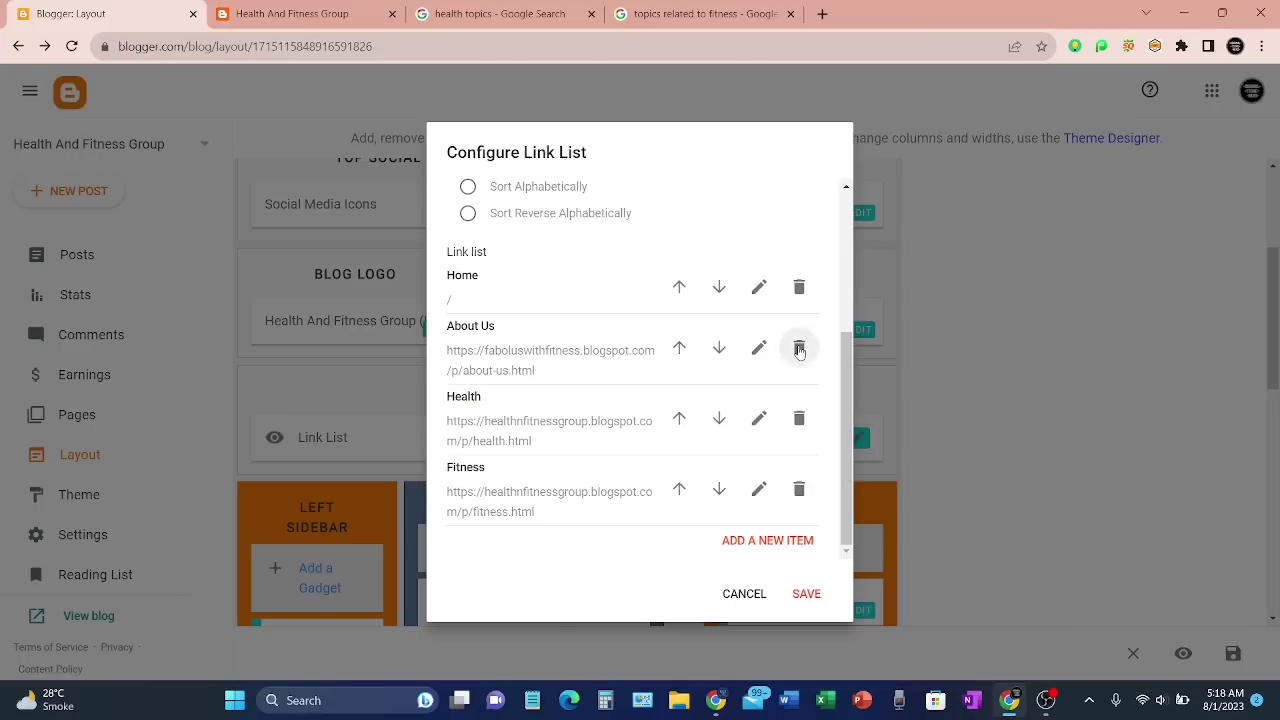
left_click(808, 596)
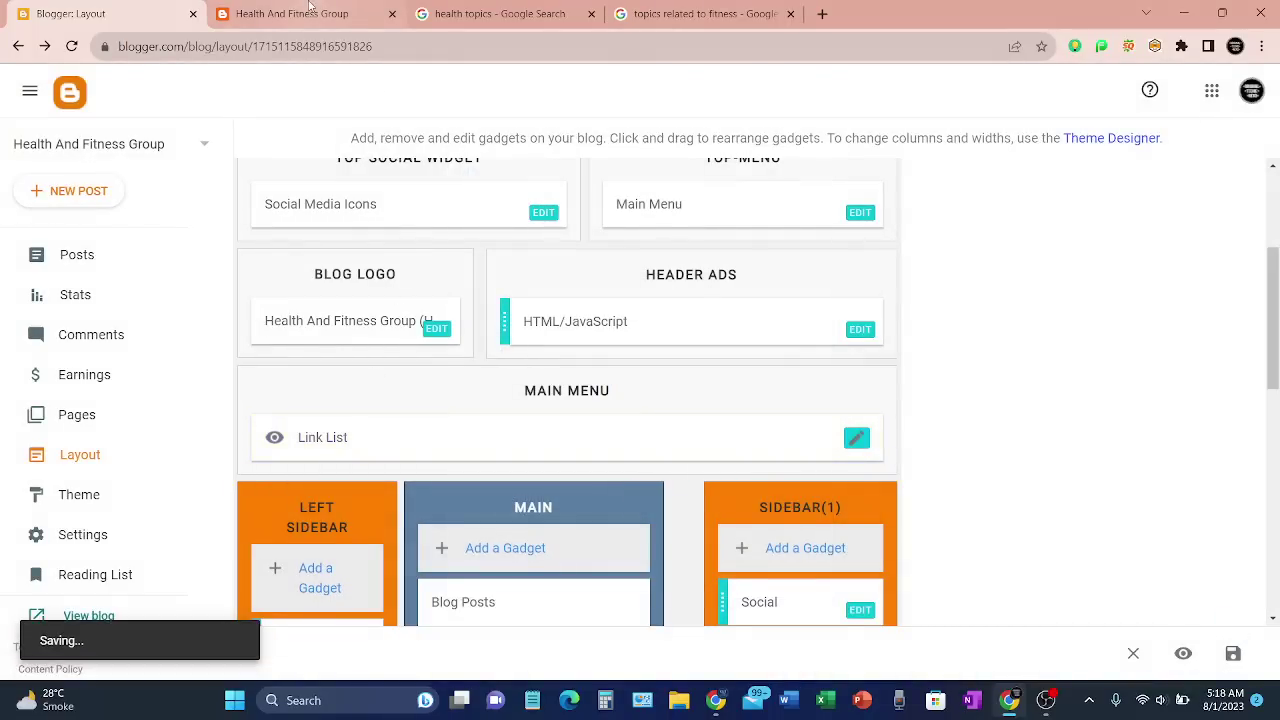
- Look over the live blog's home page and the health topics search results, and return to Blogger
mouse_move(310, 7)
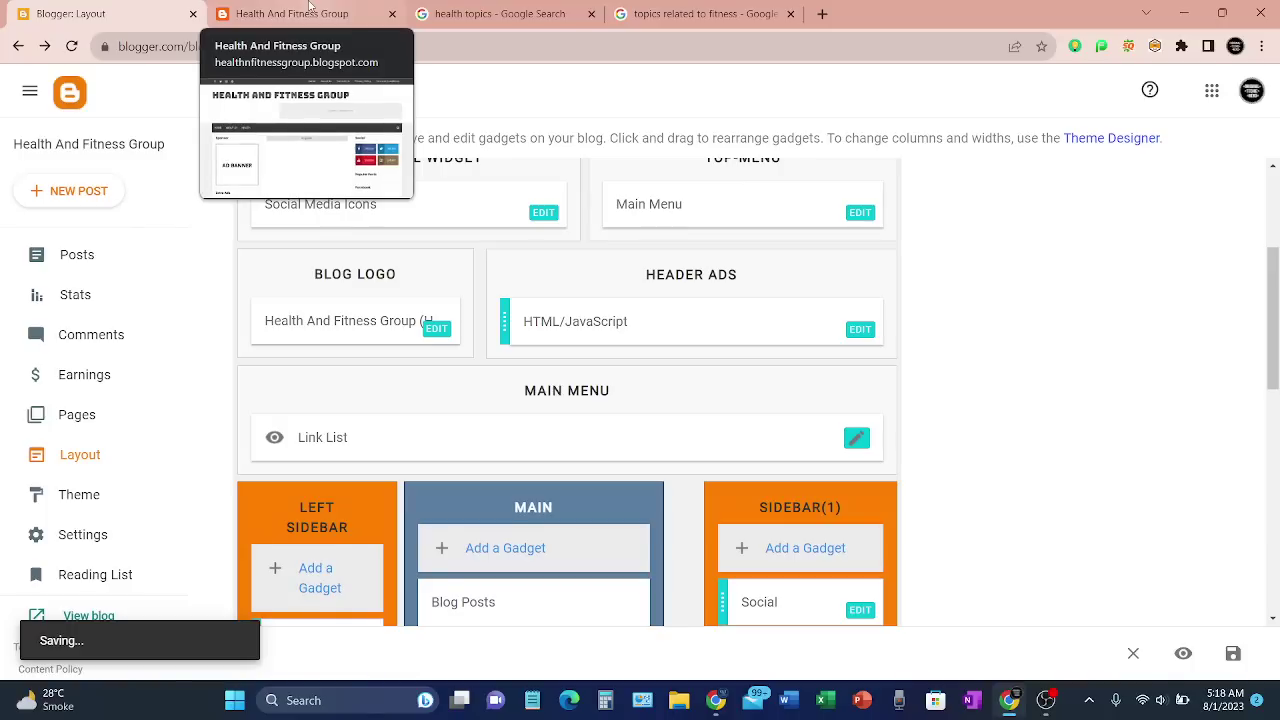
left_click(272, 7)
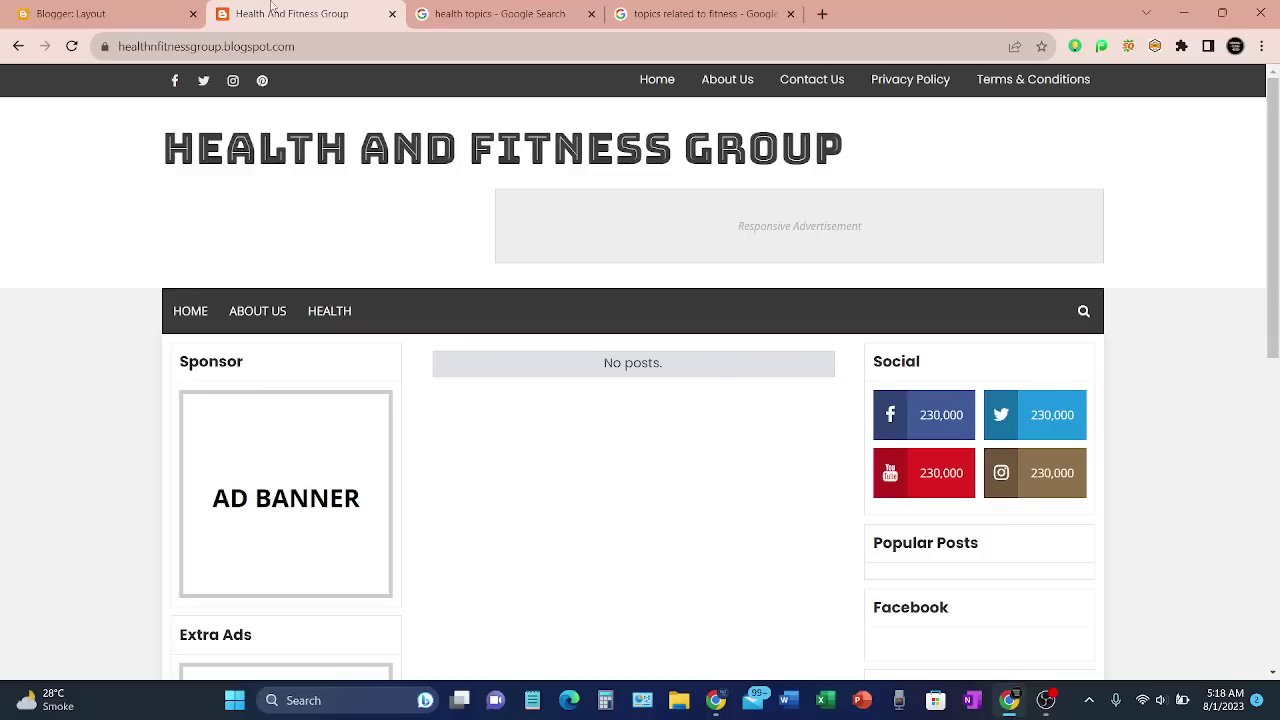
scroll(636, 365, "down", 4)
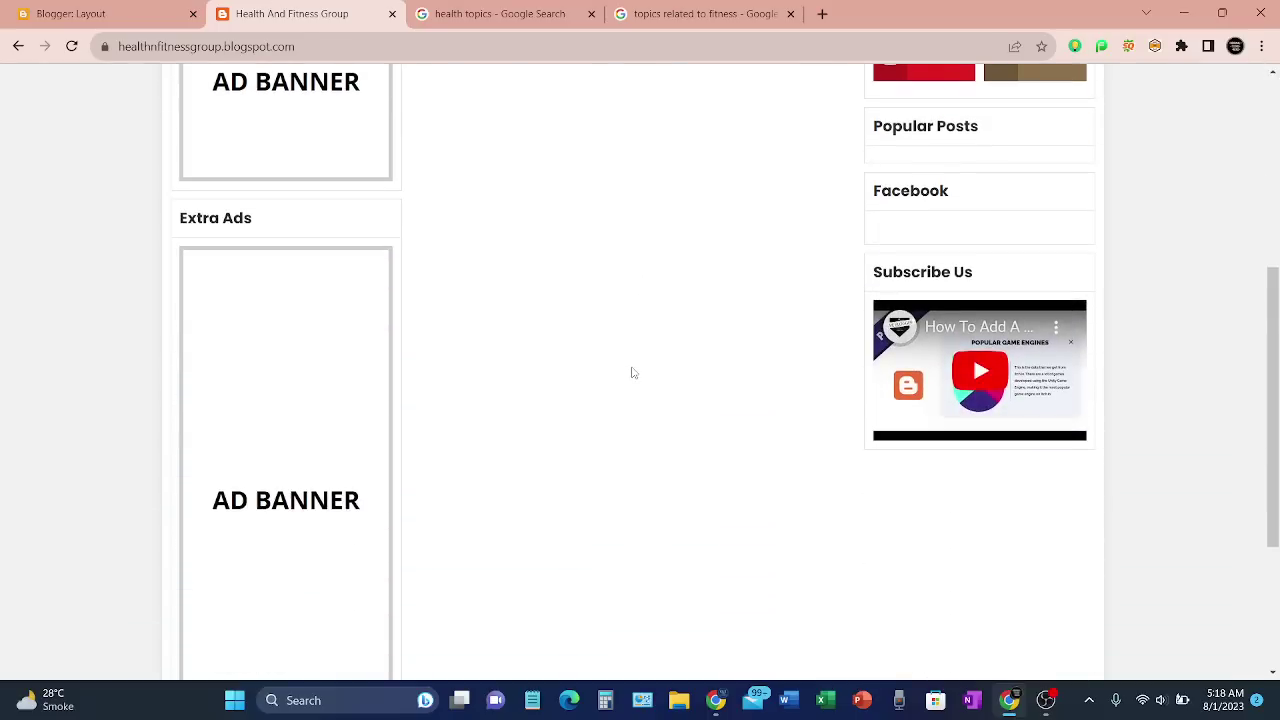
scroll(626, 406, "up", 4)
left_click(462, 9)
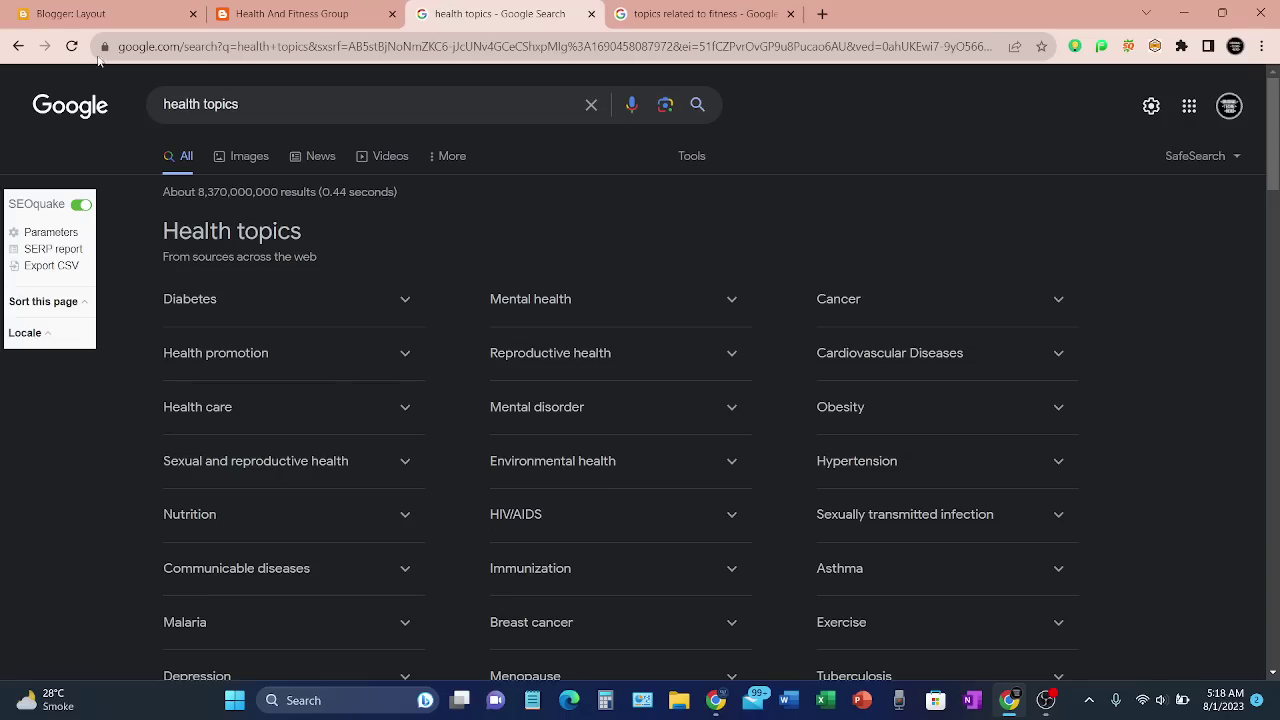
left_click(100, 14)
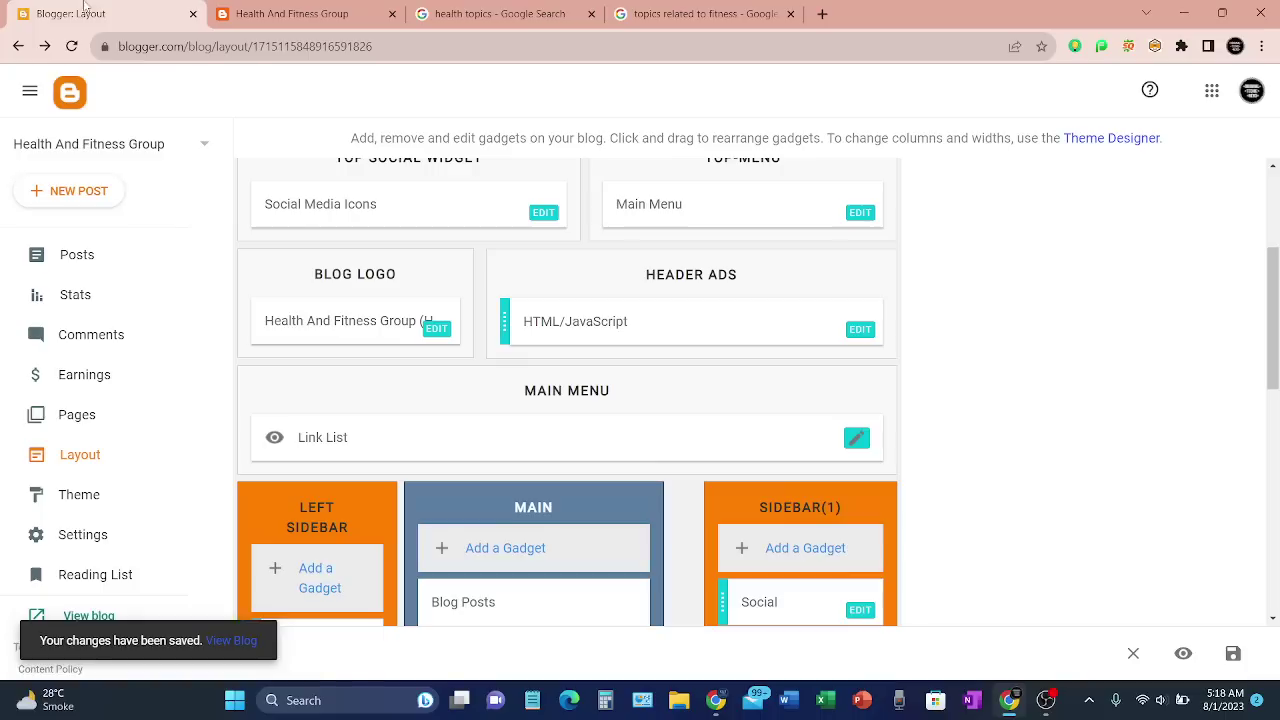
- Create a new blog post with the title "Factors counting to make us fat"
left_click(86, 257)
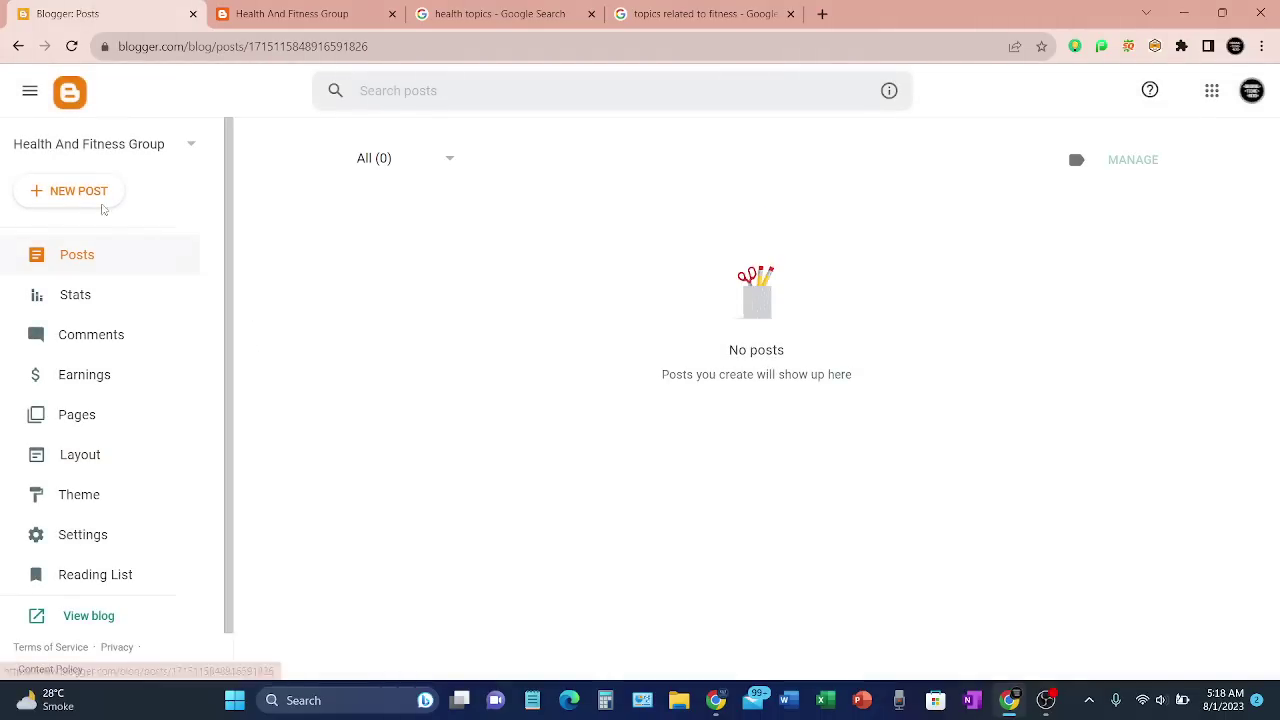
left_click(96, 196)
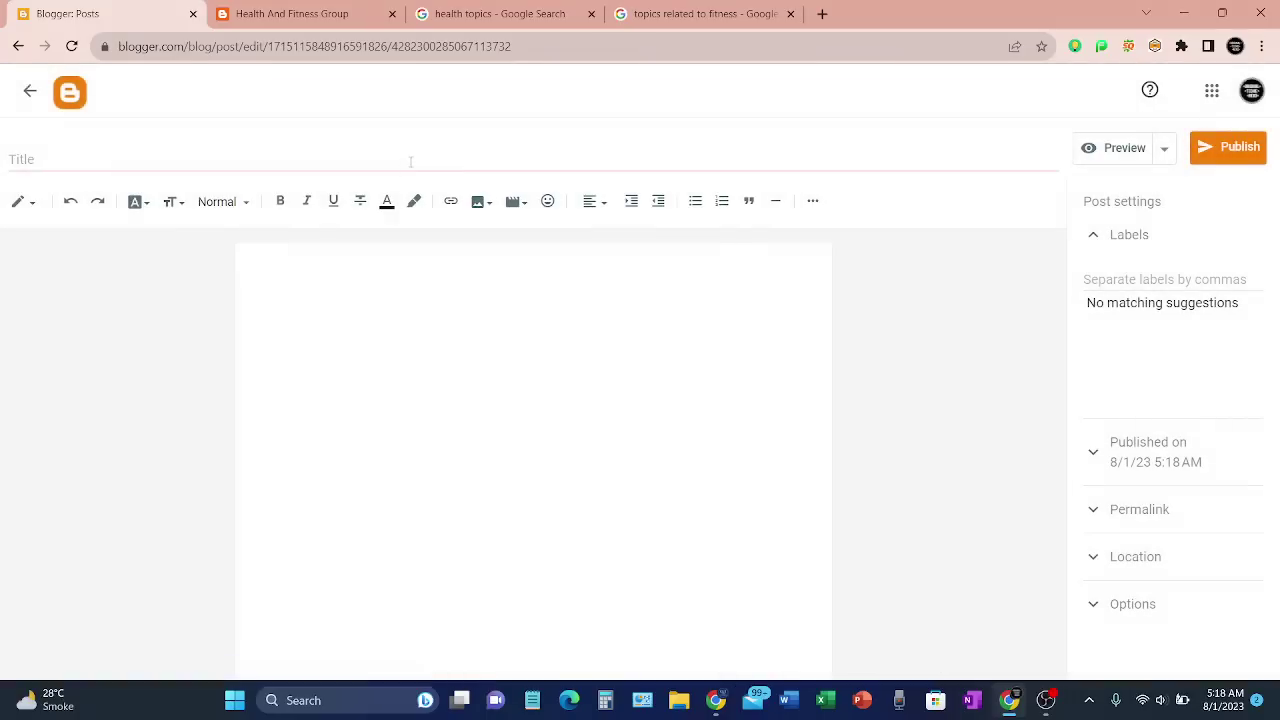
left_click(473, 10)
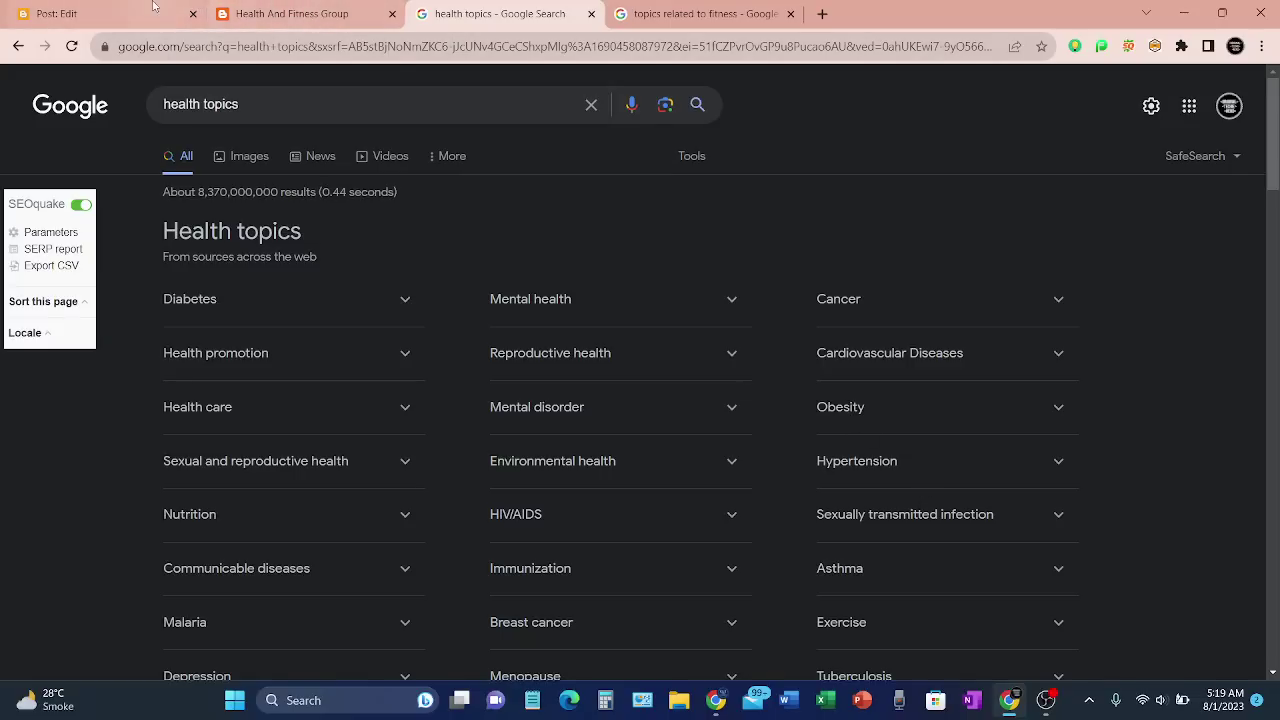
left_click(285, 13)
left_click(110, 13)
left_click(140, 164)
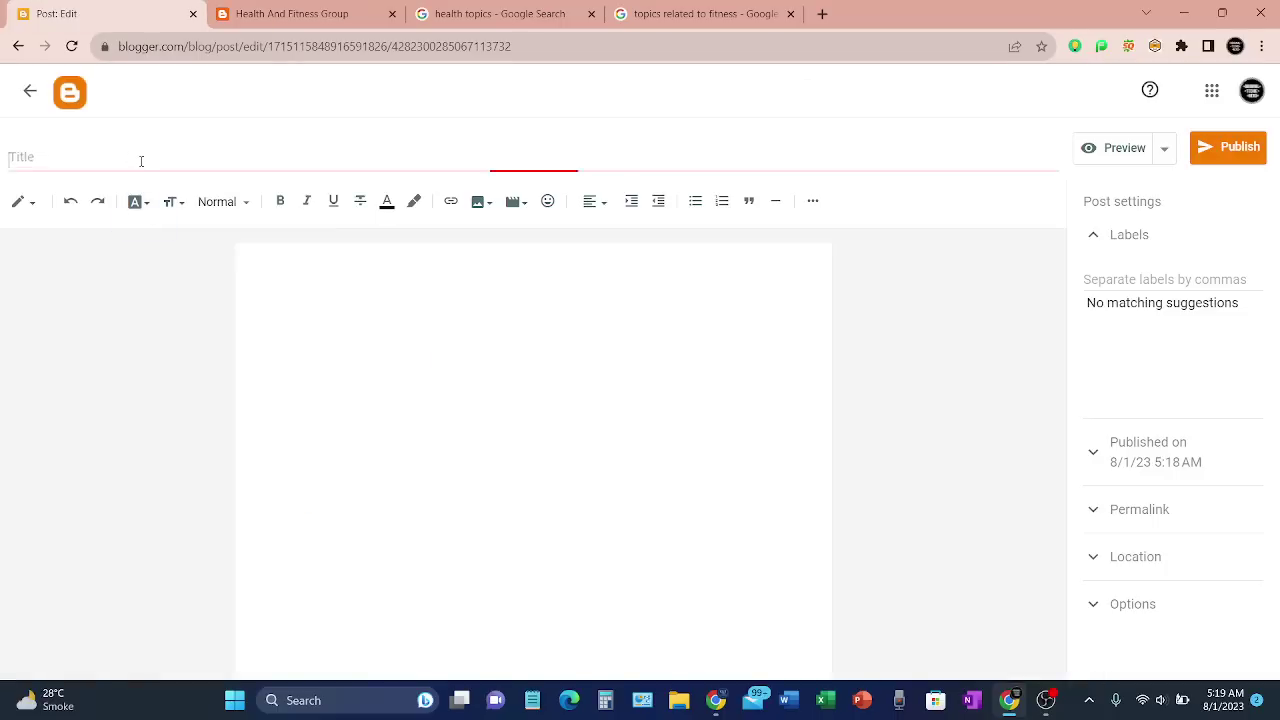
type("Fa")
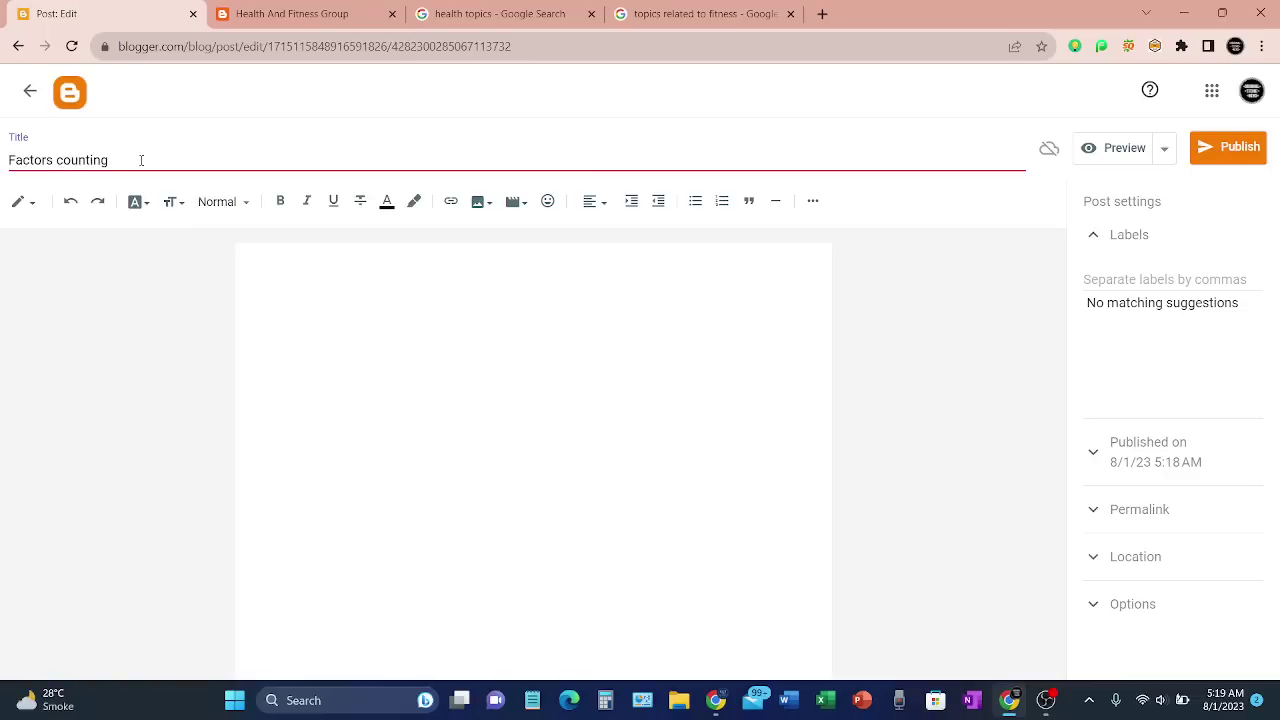
type("ctors counting to make us fat")
- Add the label "Obesity" to the post, checking the spelling against the health topics search results
left_click(1141, 277)
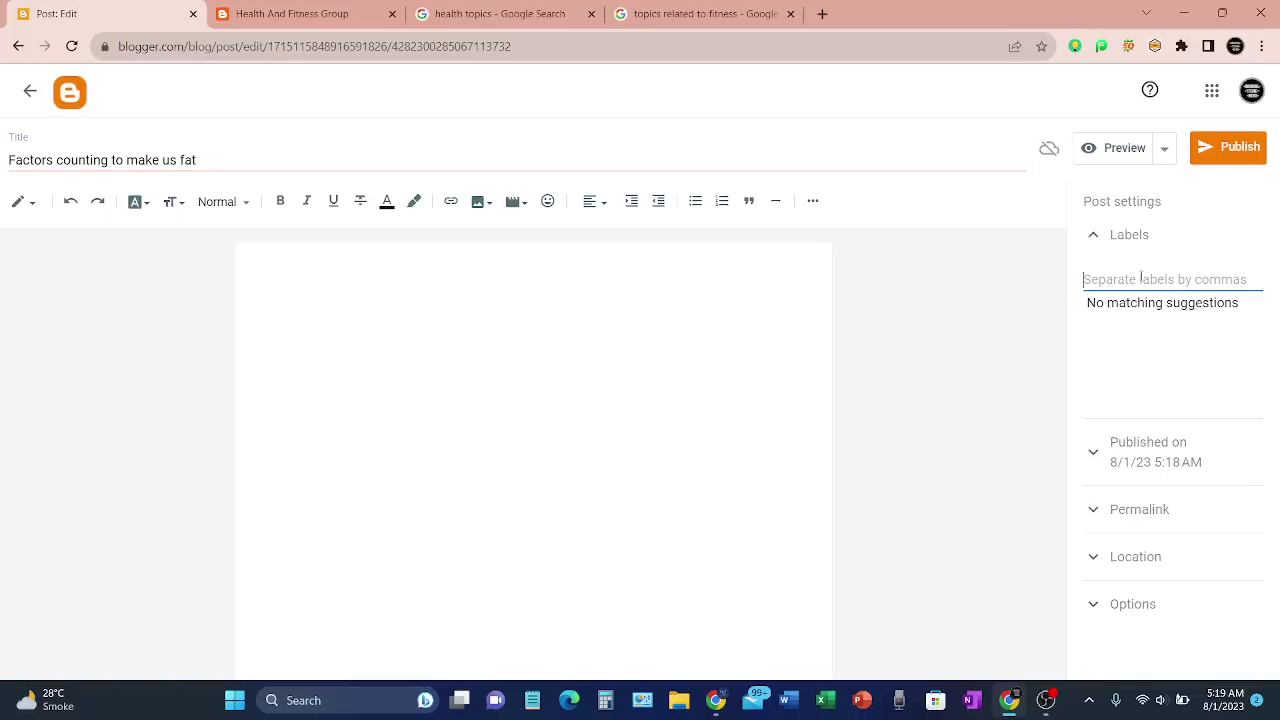
type("Obe")
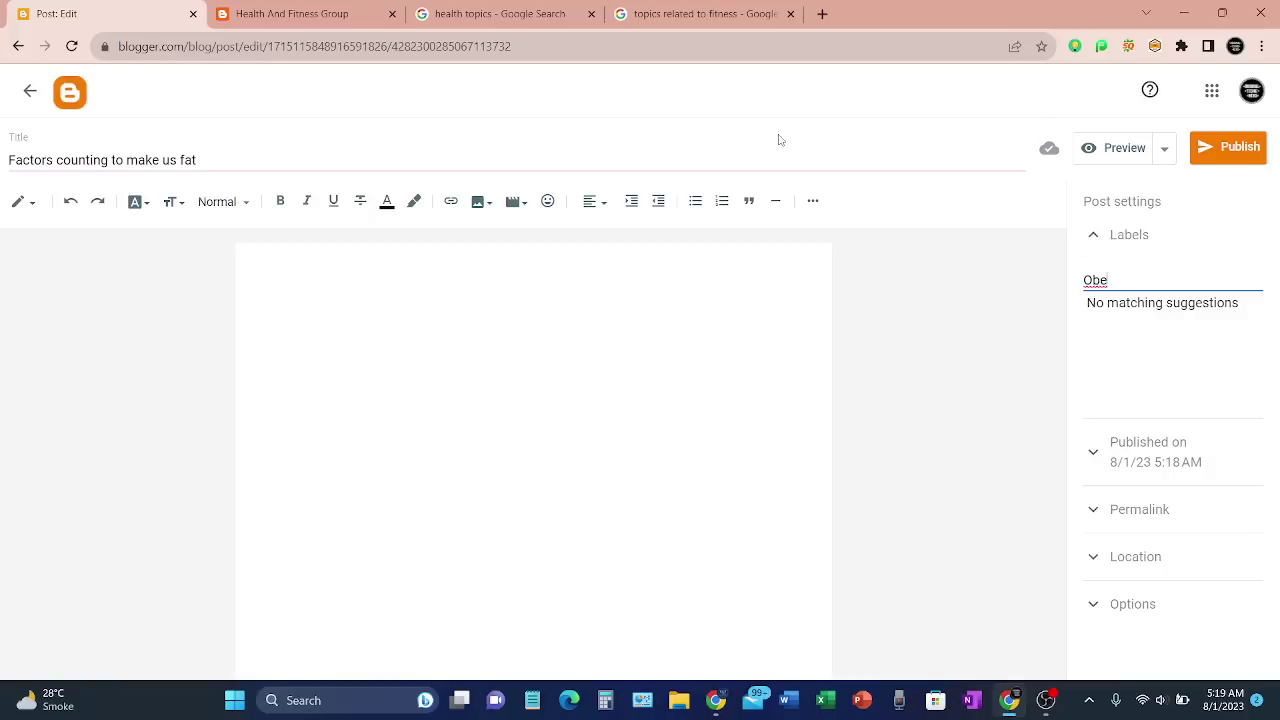
left_click(517, 9)
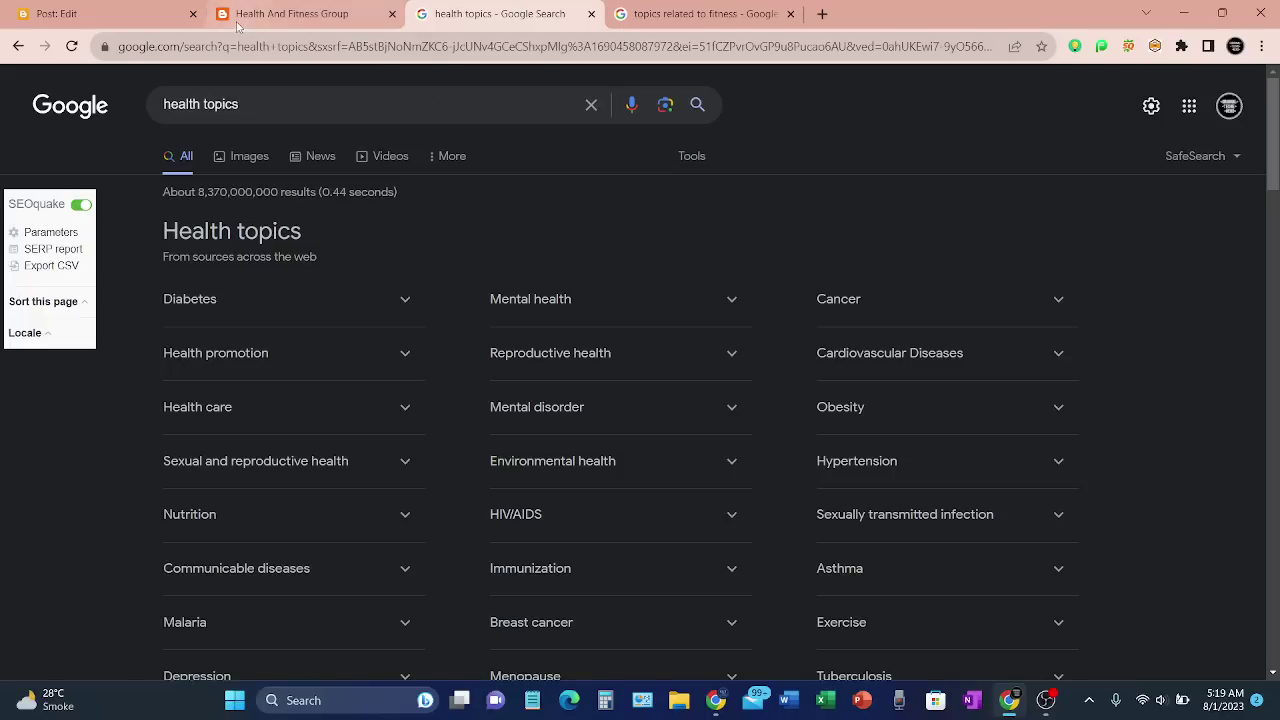
left_click(93, 14)
type("eesity")
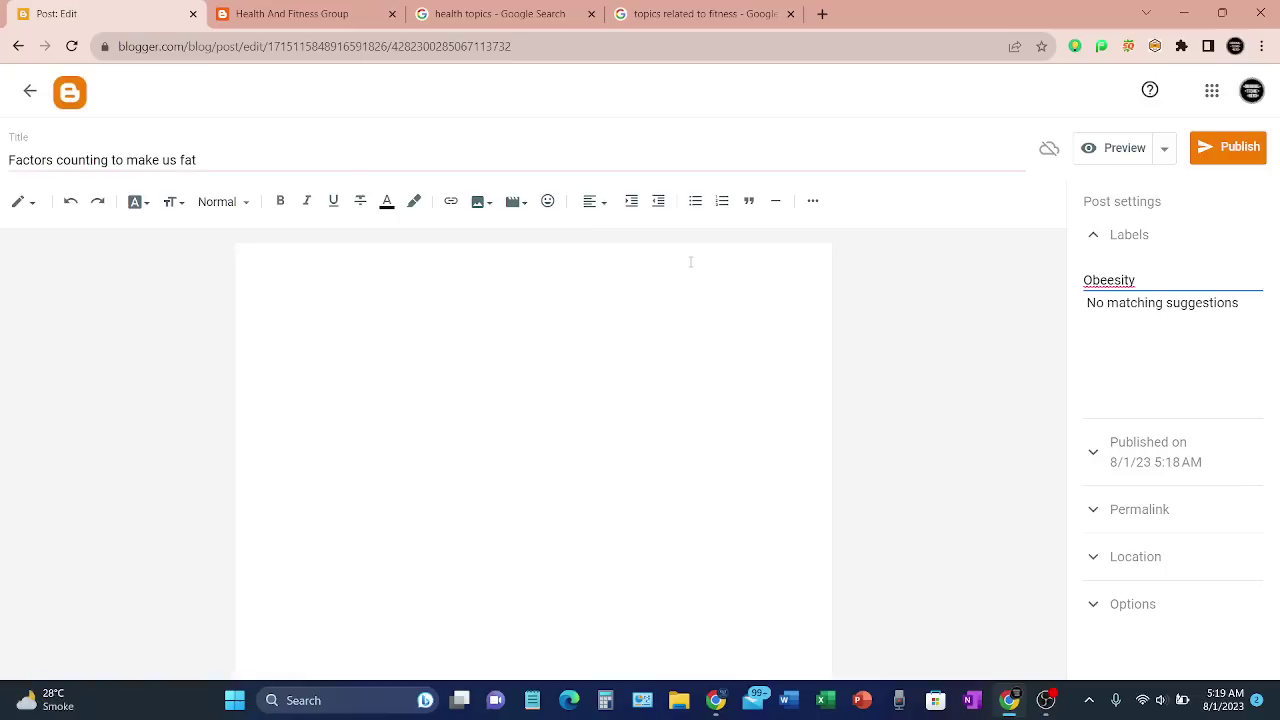
key("BackSpace")
left_click(1113, 381)
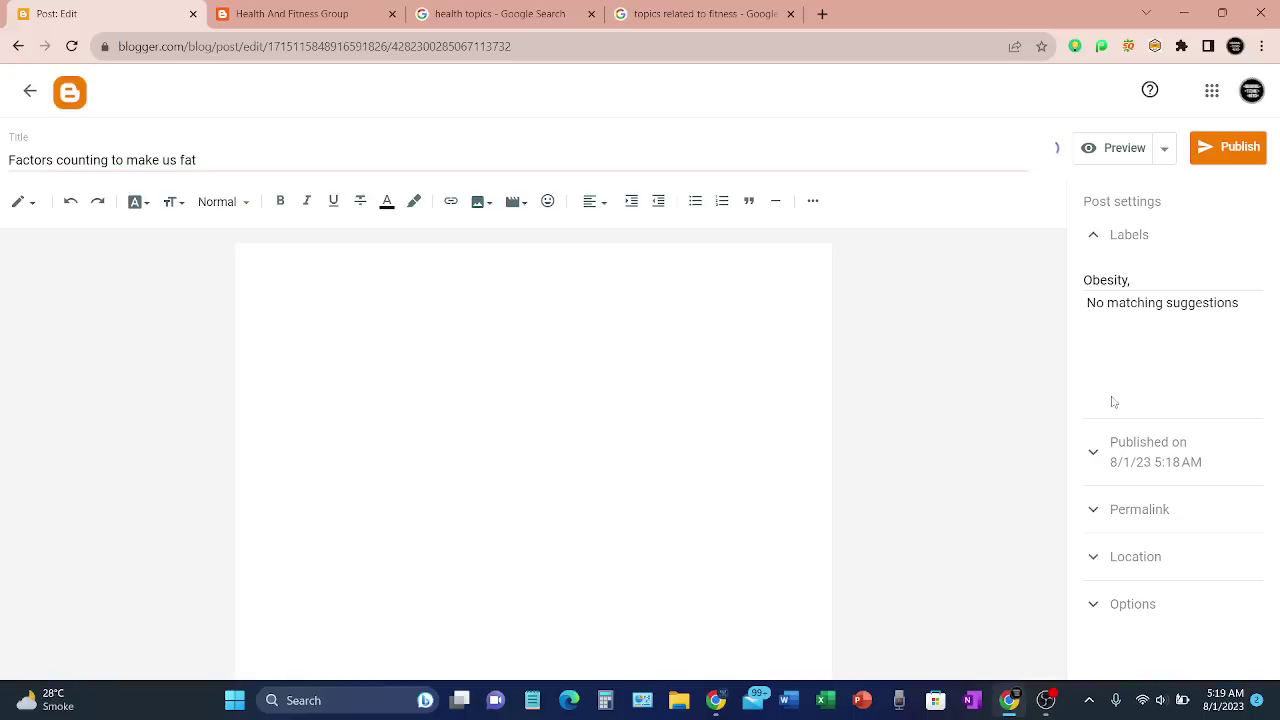
- Publish the post "Factors counting to make us fat" to the blog with its body left empty
left_click(520, 322)
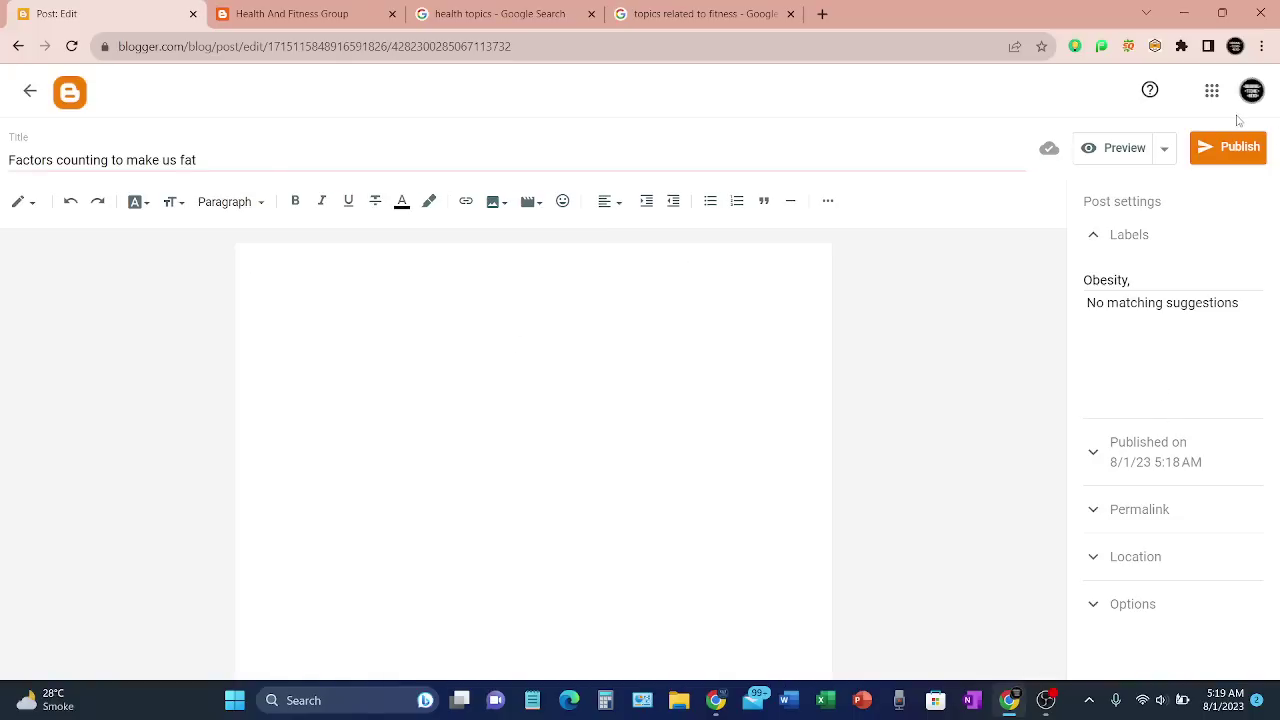
left_click(1222, 155)
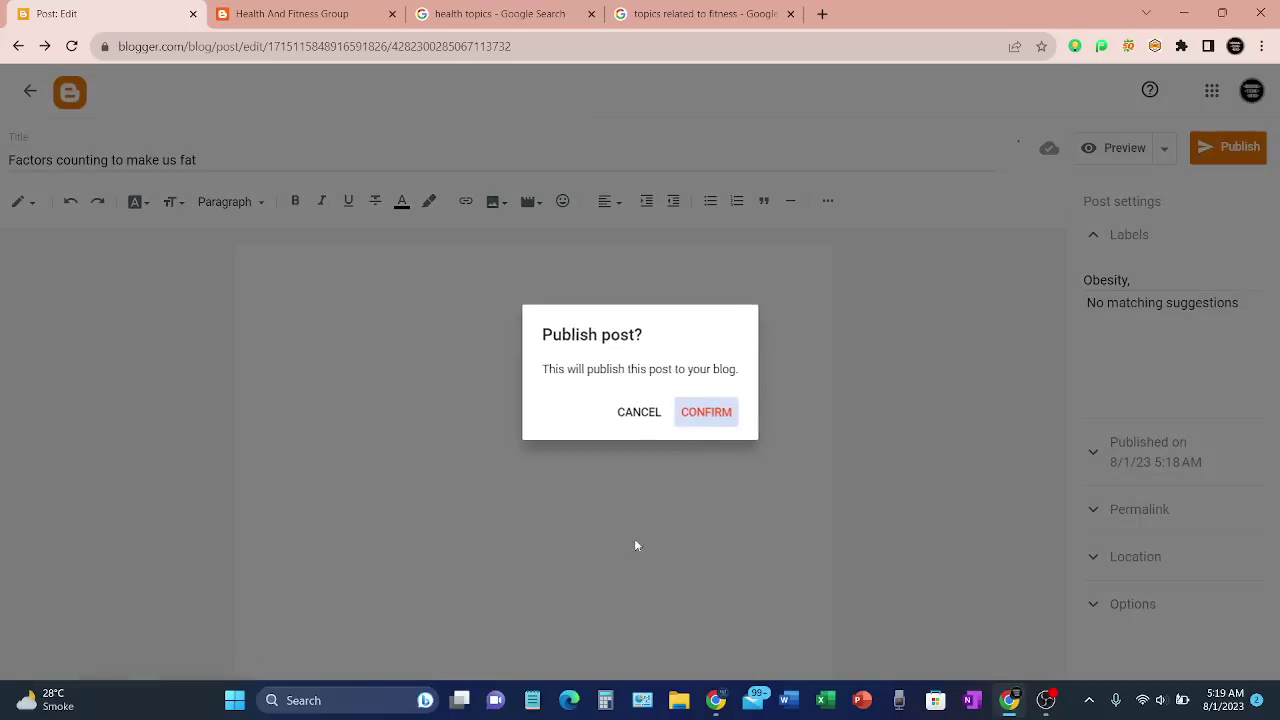
key("Return")
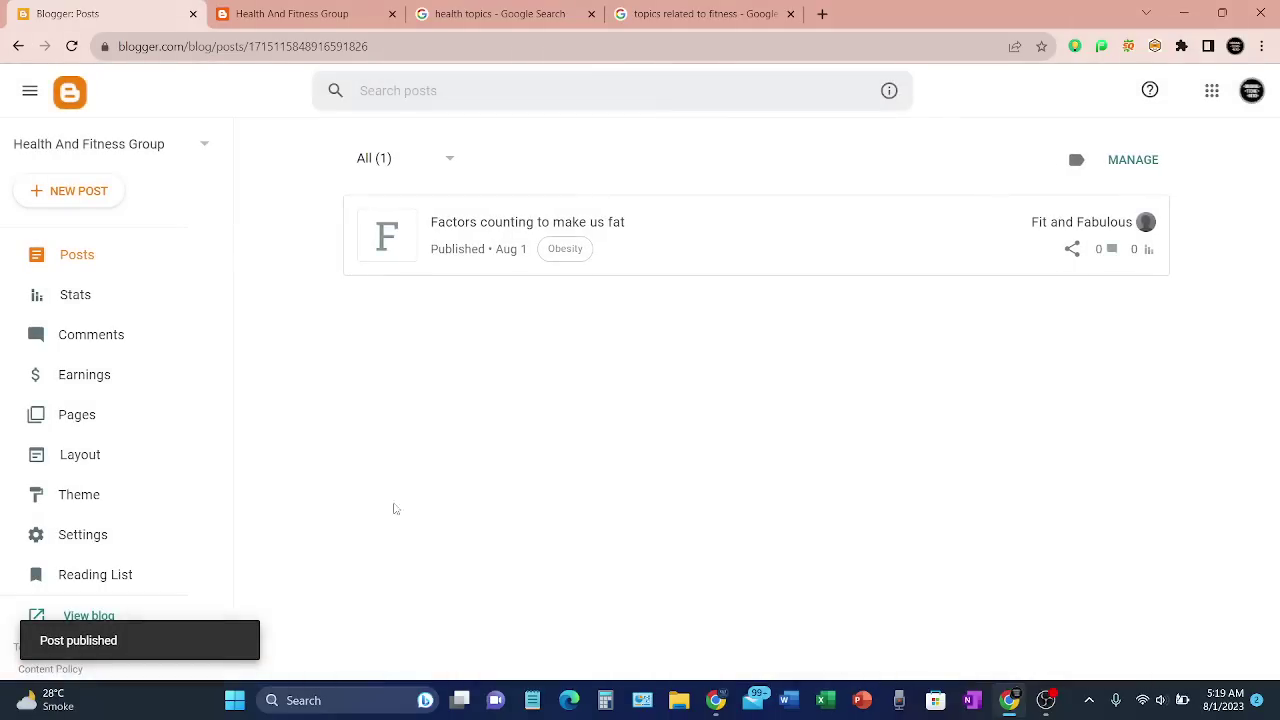
- Reload the live blog and examine its main menu, the new post and the Tags sections
left_click(278, 14)
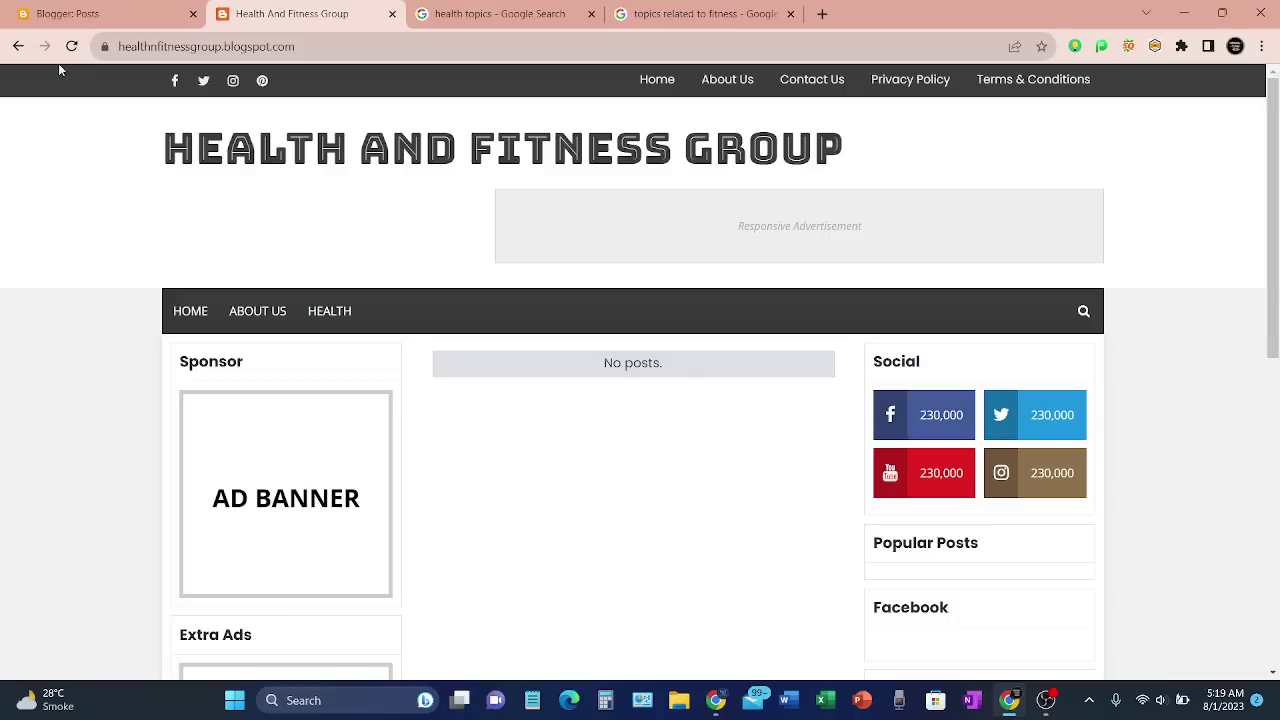
left_click(71, 46)
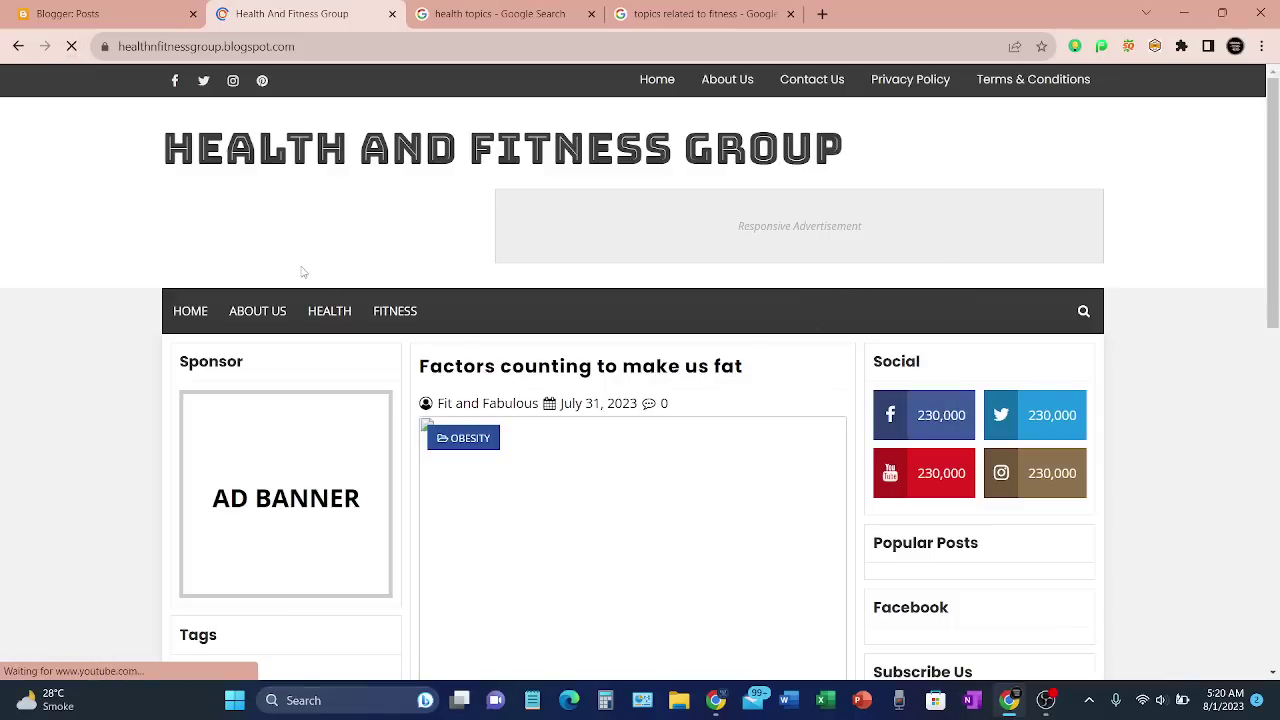
scroll(808, 389, "down", 3)
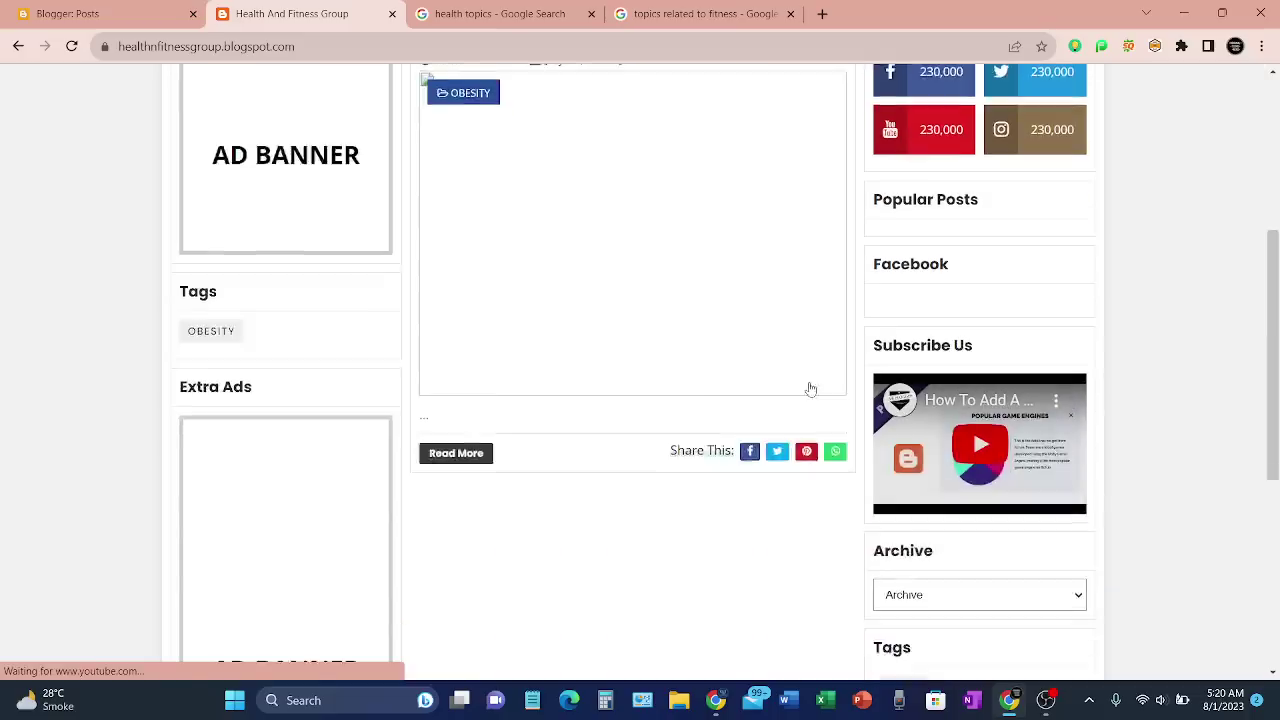
scroll(811, 389, "down", 5)
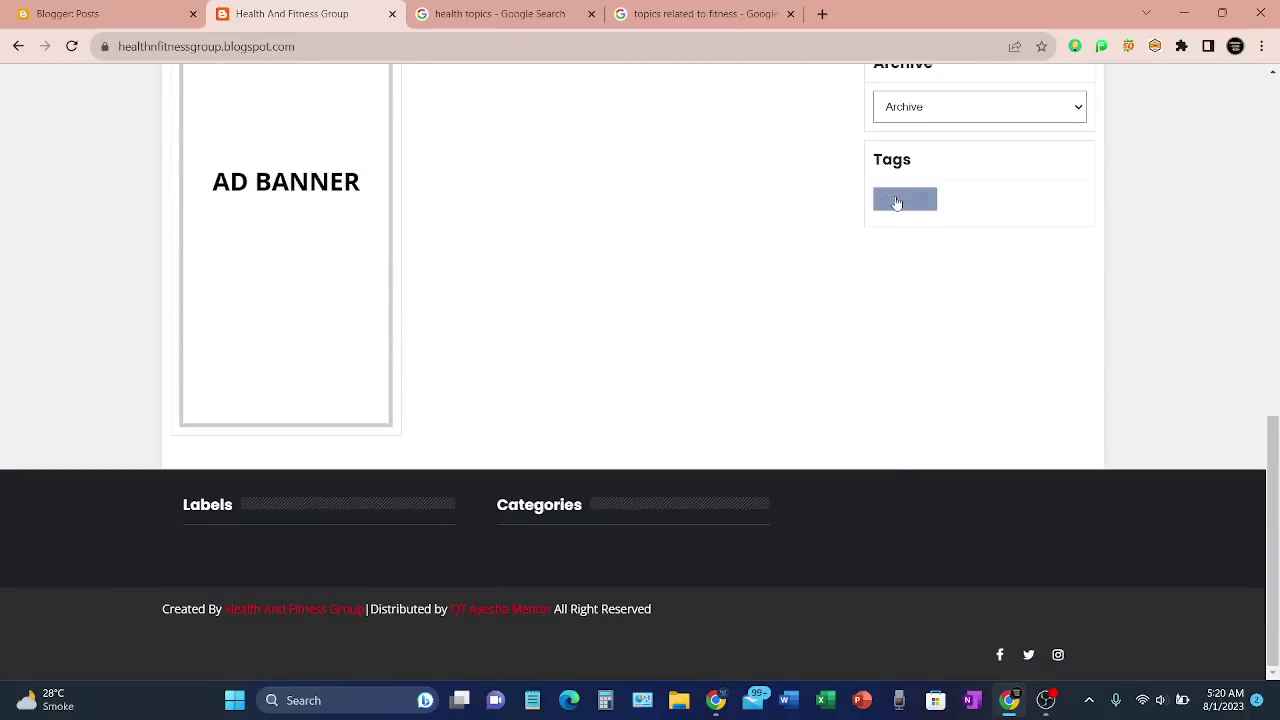
- Open the Obesity tag's page on the live blog, copy its web address and return to the Blogger dashboard
left_click(899, 201)
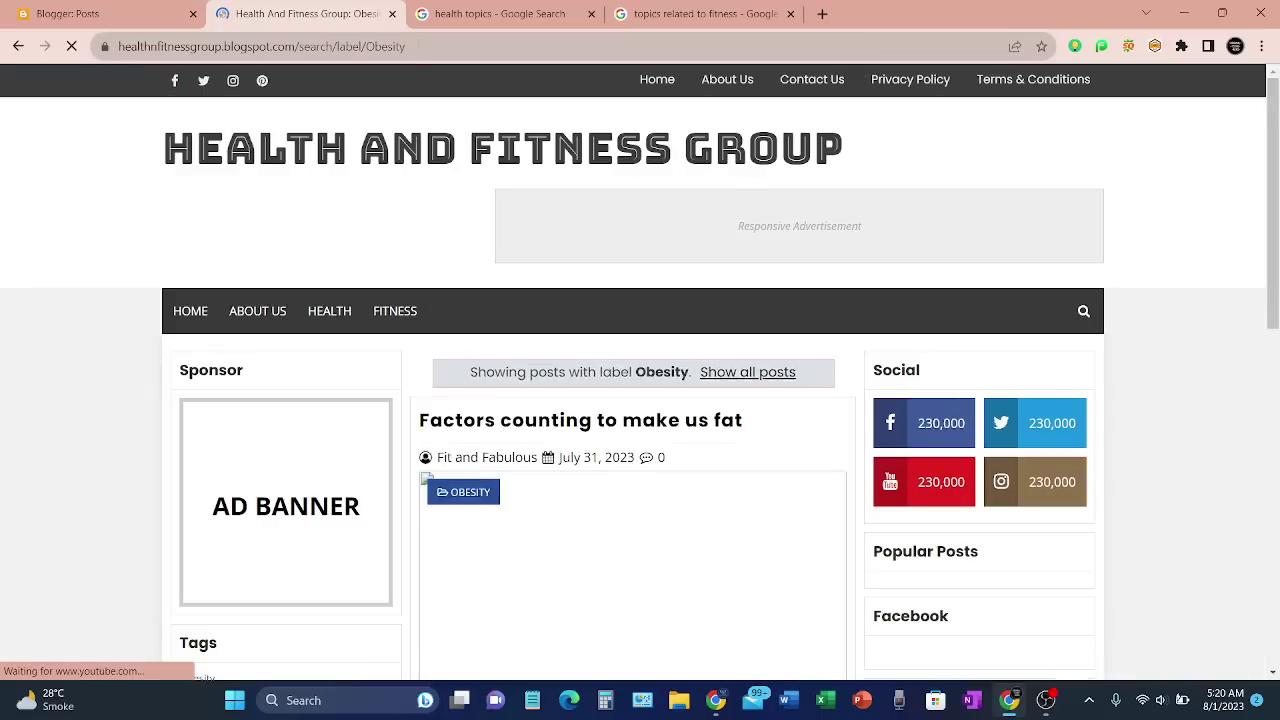
left_click(418, 44)
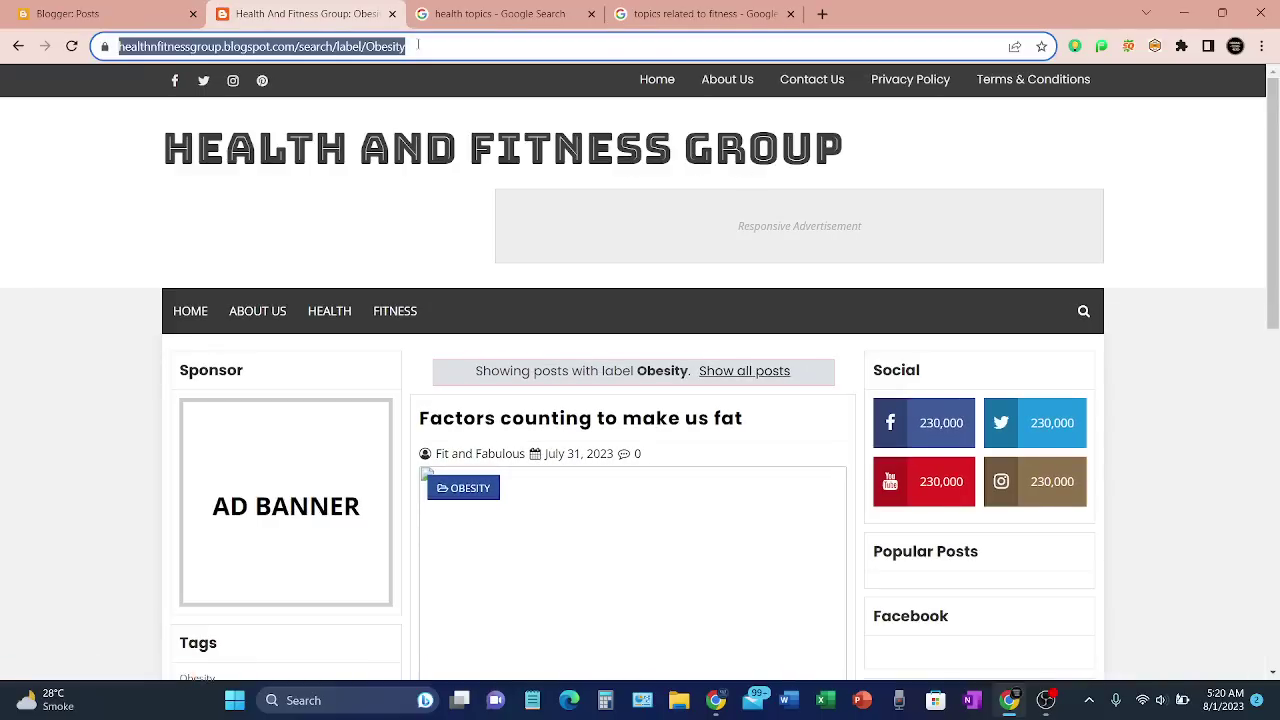
left_click(115, 12)
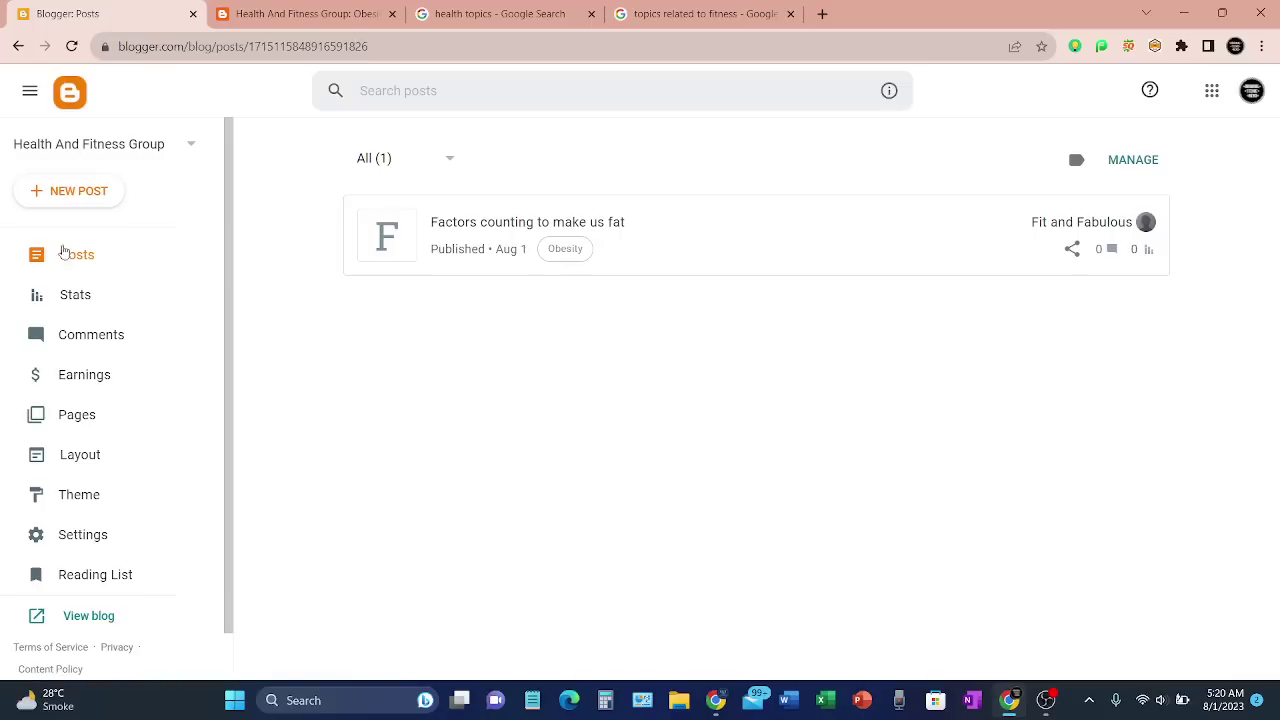
- Open the main menu's link list in the blog layout and start a new item named "Obesity"
left_click(68, 455)
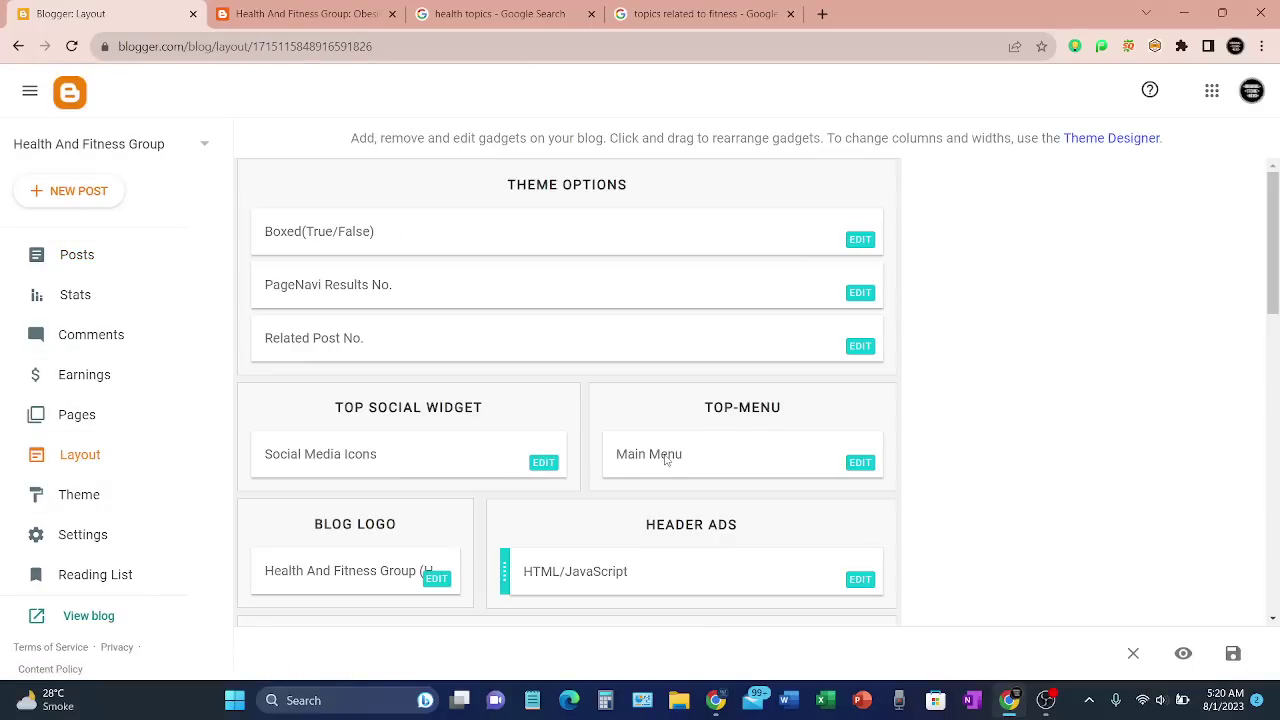
scroll(668, 470, "down", 3)
left_click(857, 355)
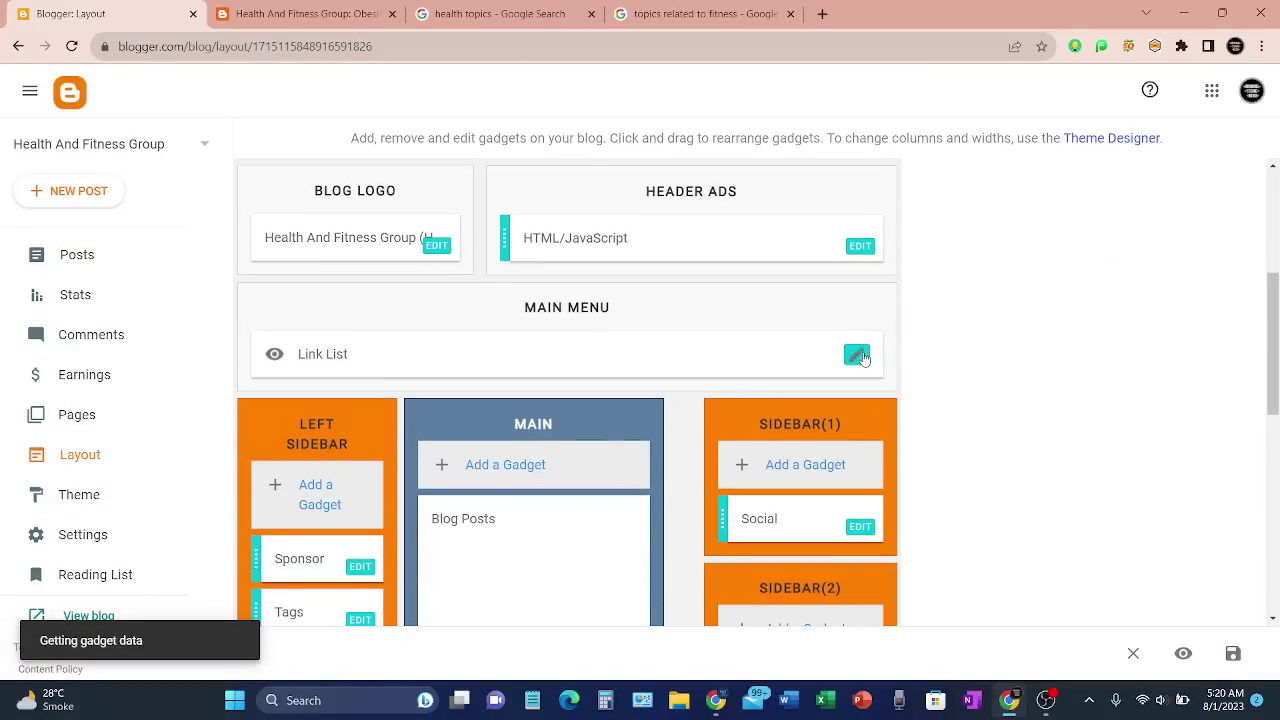
scroll(597, 370, "down", 3)
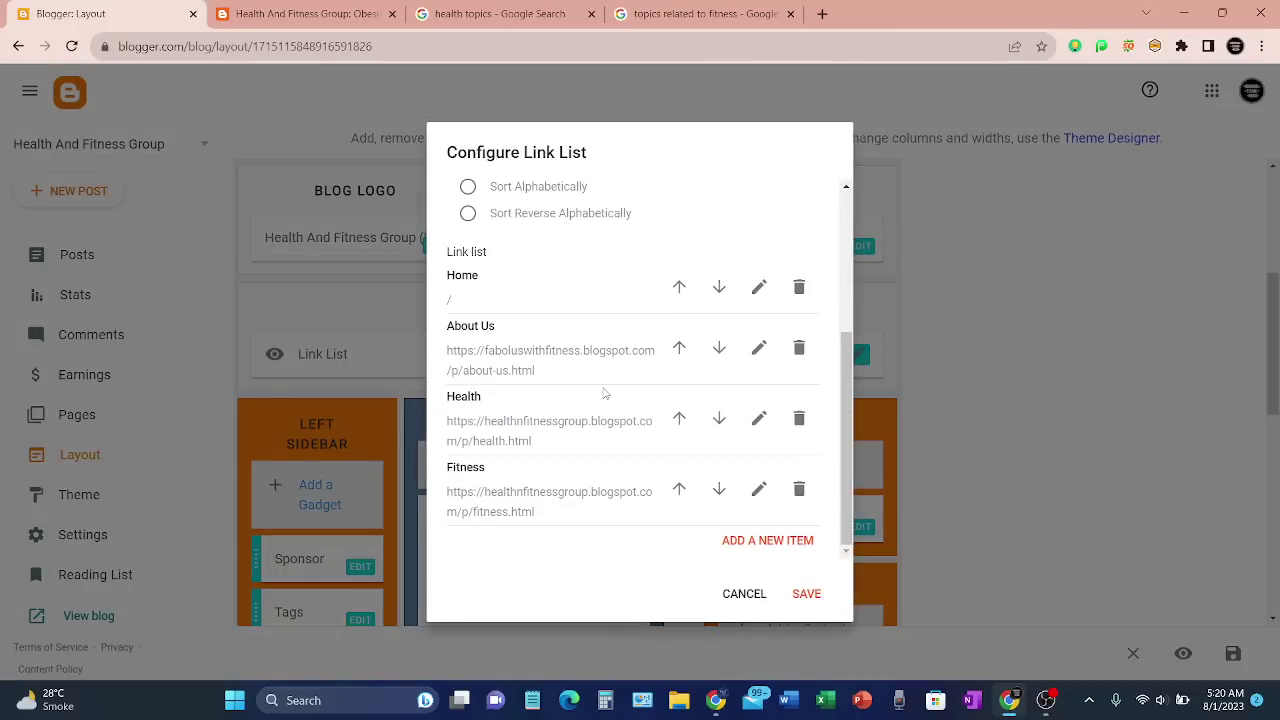
left_click(767, 540)
scroll(603, 431, "up", 1)
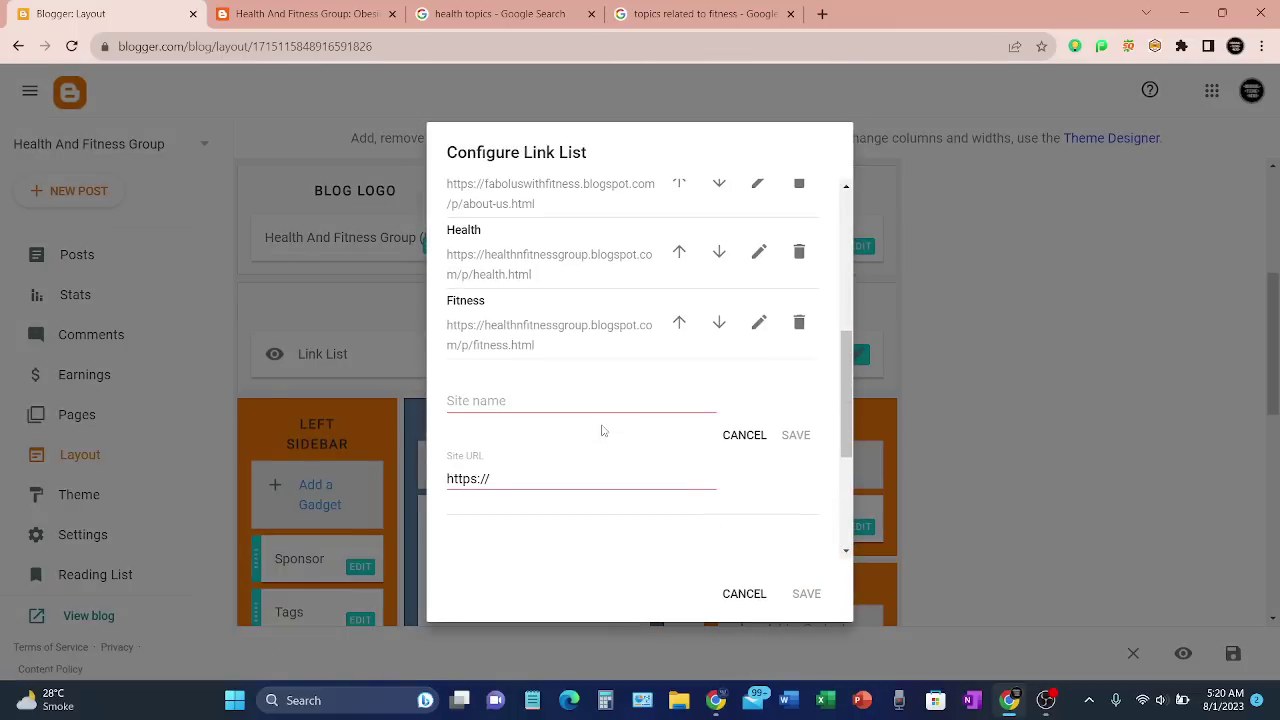
scroll(603, 431, "up", 1)
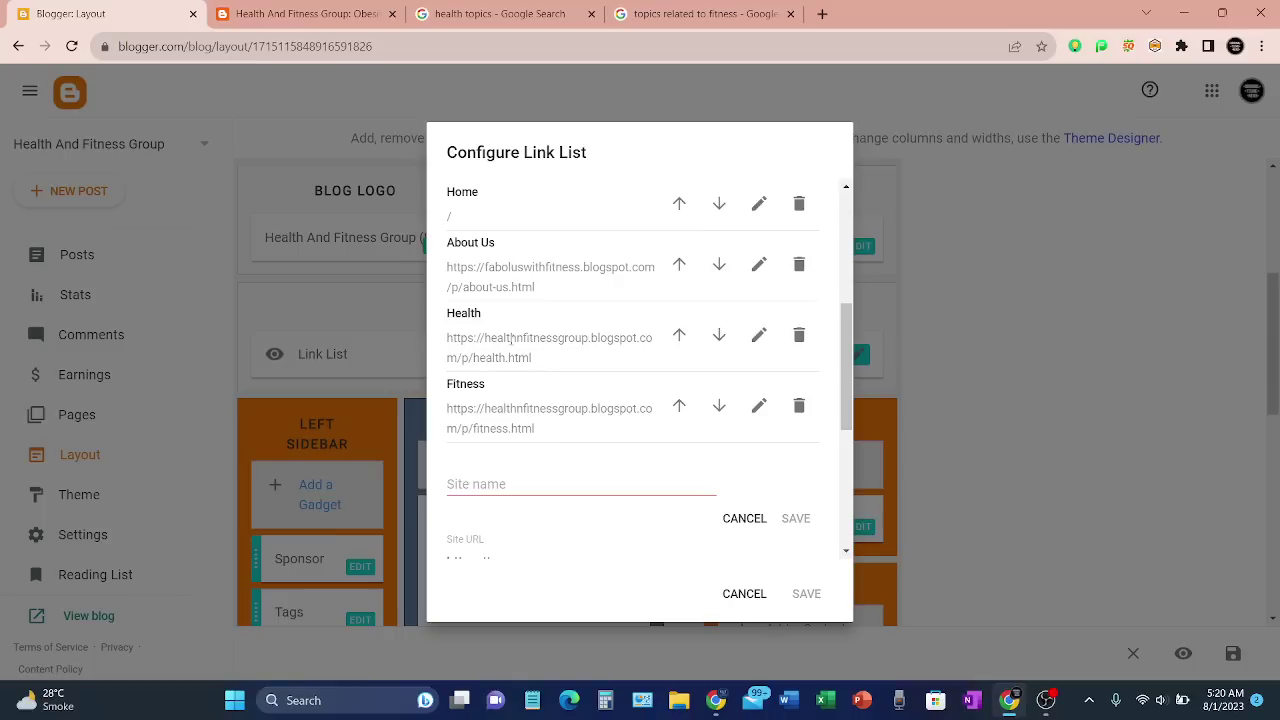
left_click(494, 483)
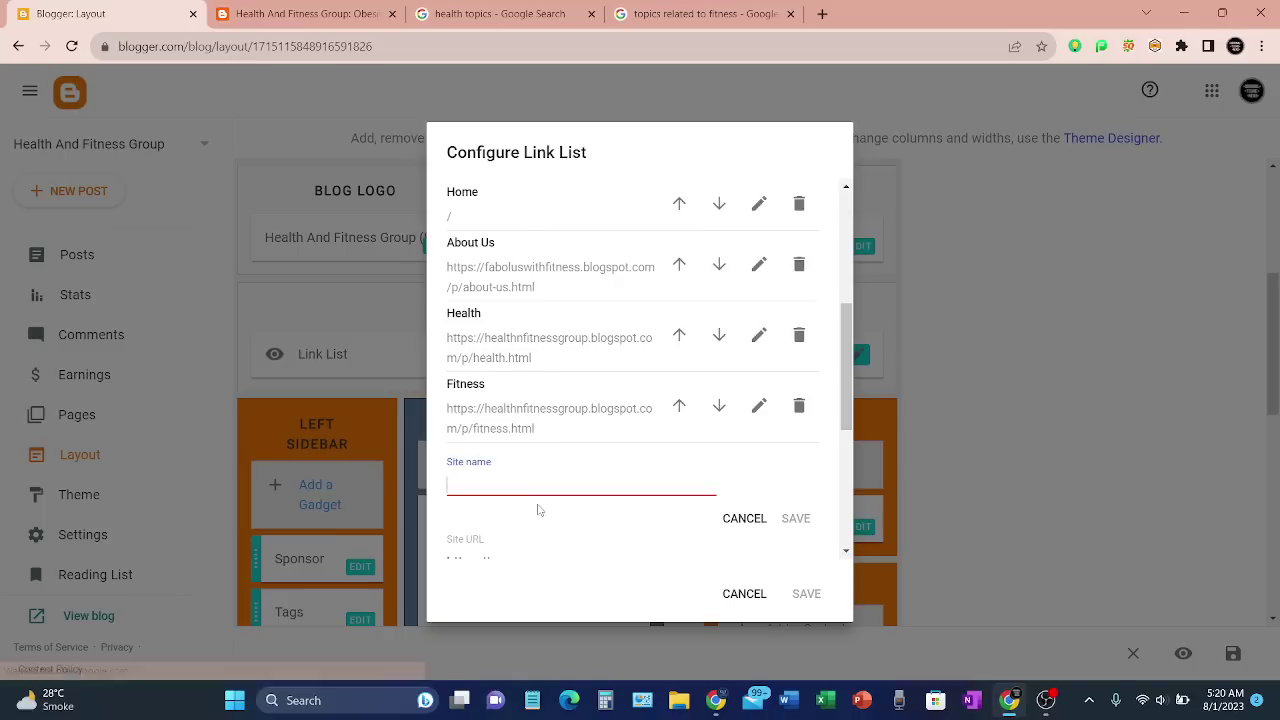
type("Obesity")
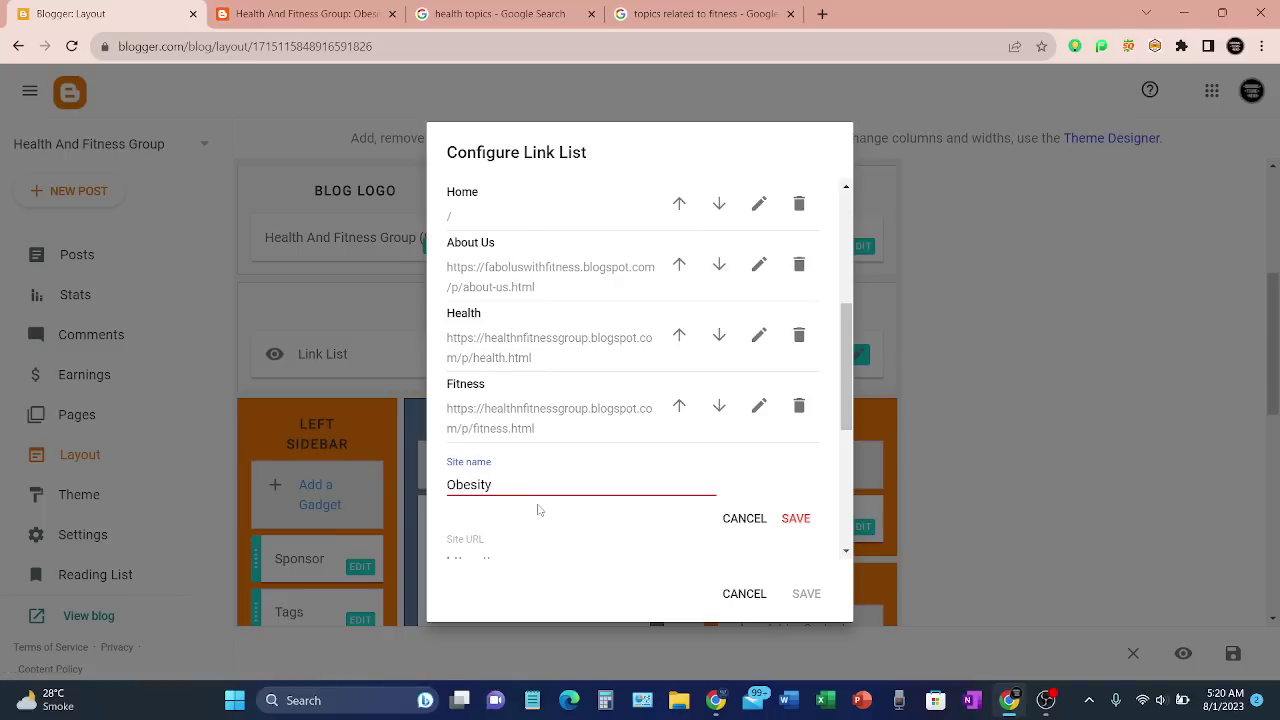
- Replace the new item's site URL with the copied address of the Obesity label page
scroll(538, 510, "down", 1)
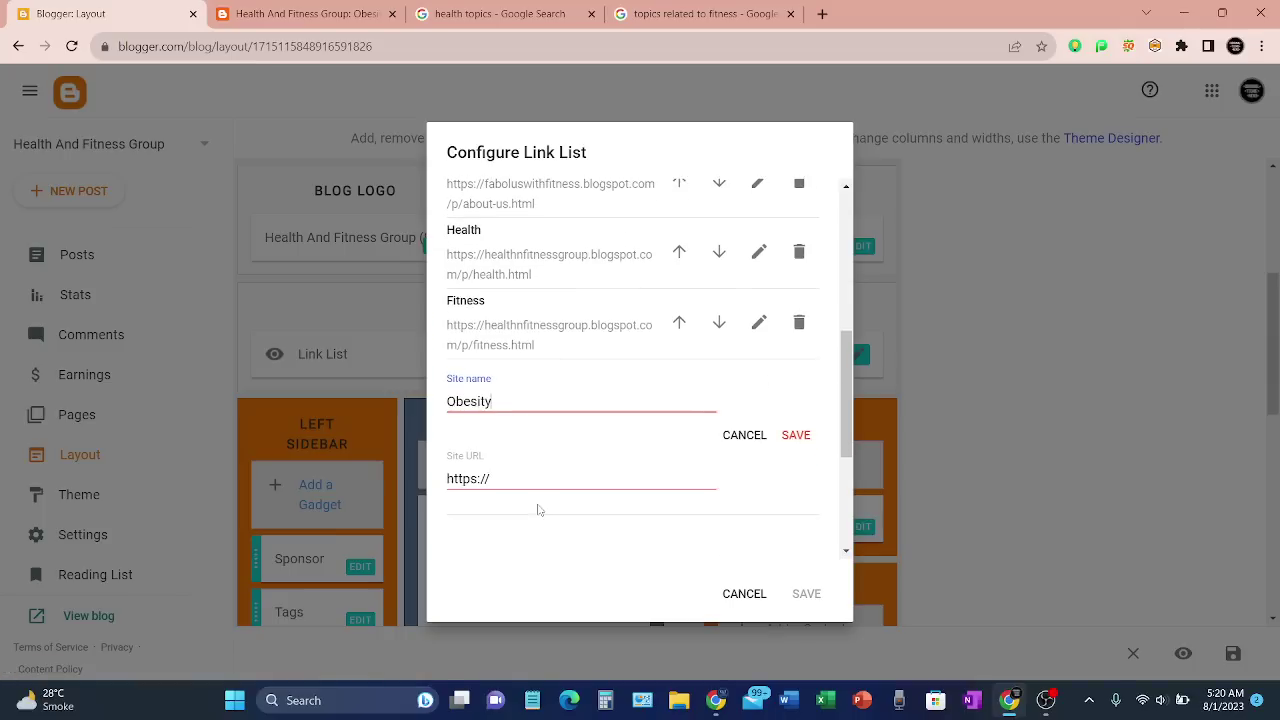
left_click(537, 482)
key("ctrl+a")
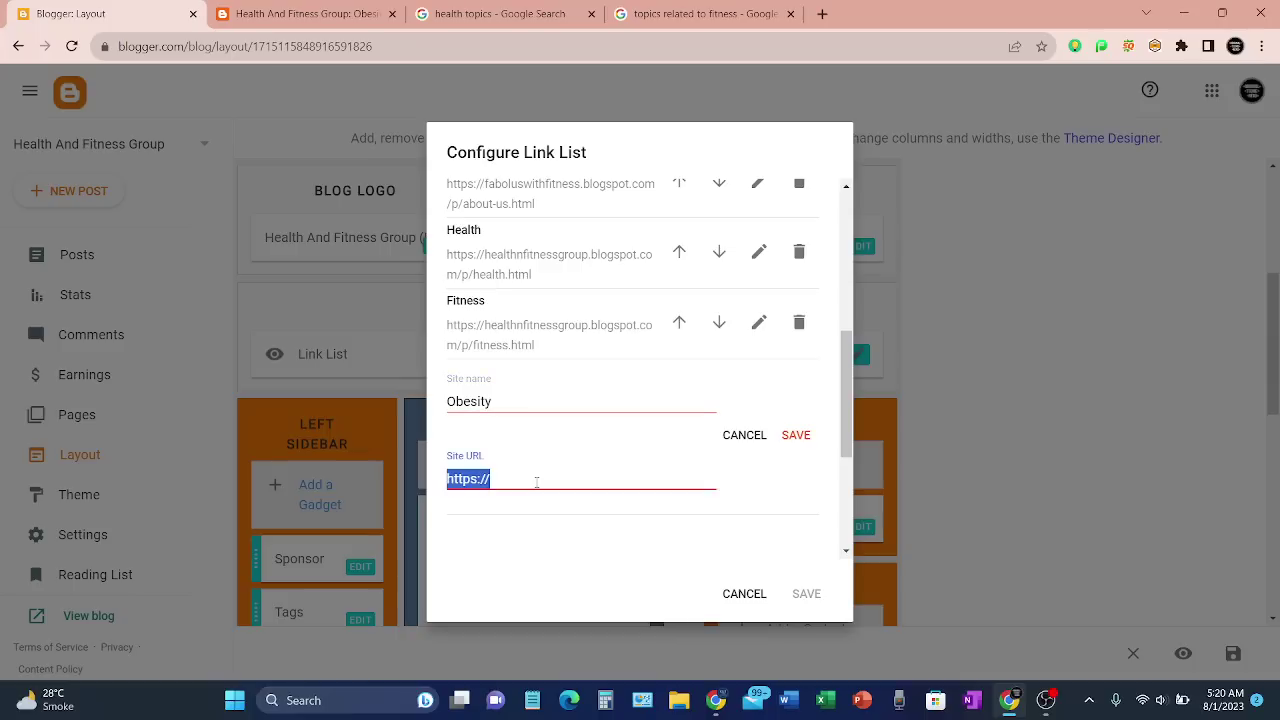
key("ctrl+v")
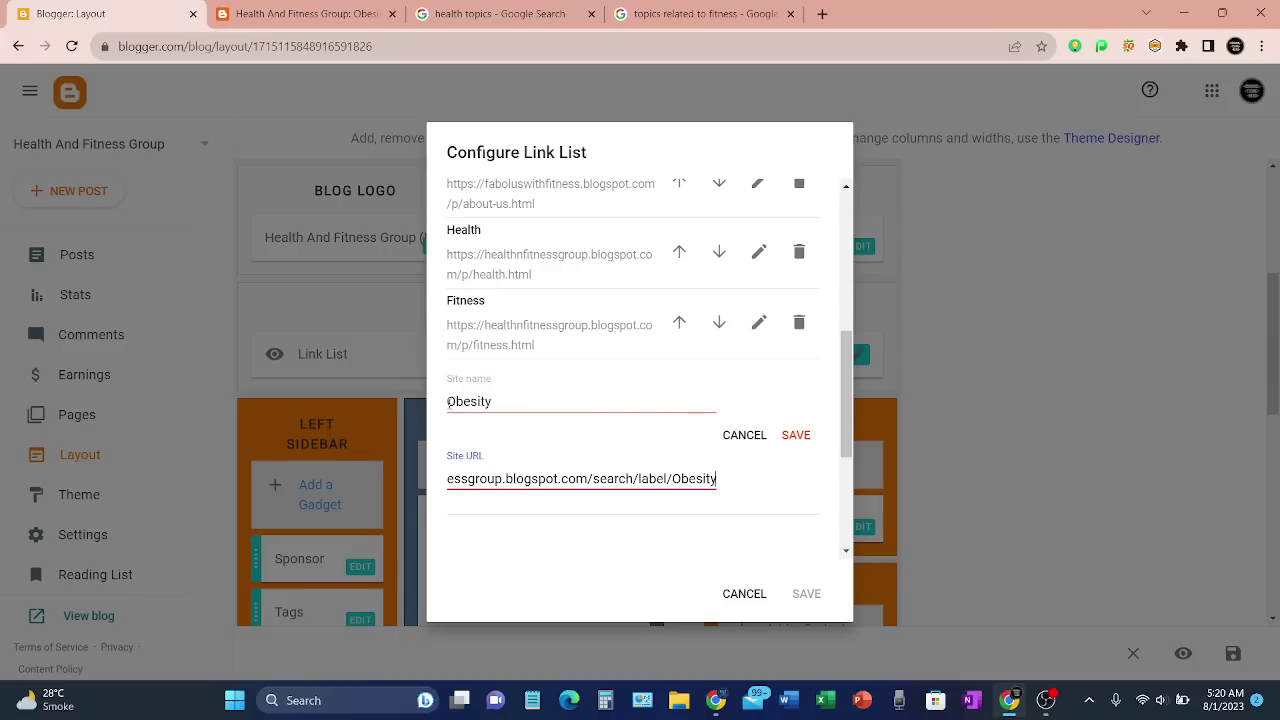
- Prefix the item's site name with an underscore so it reads "_Obesity", and save the item
left_click(449, 401)
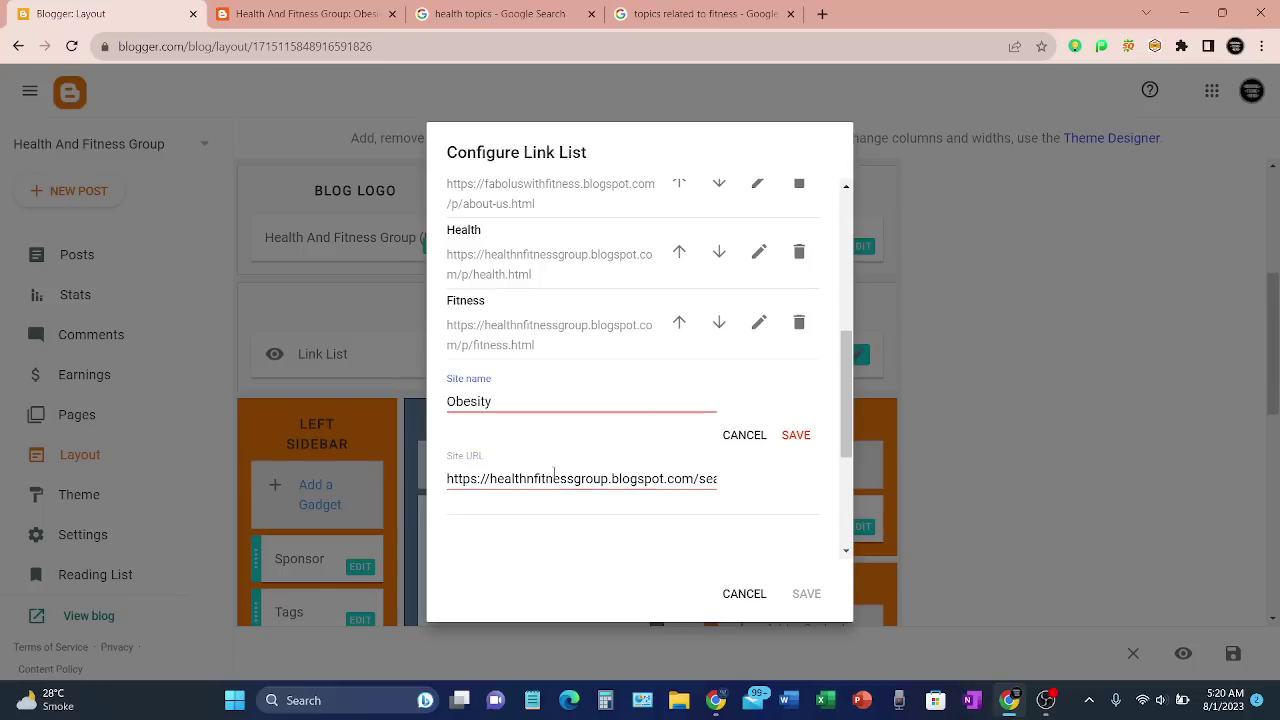
type("_")
left_click(794, 435)
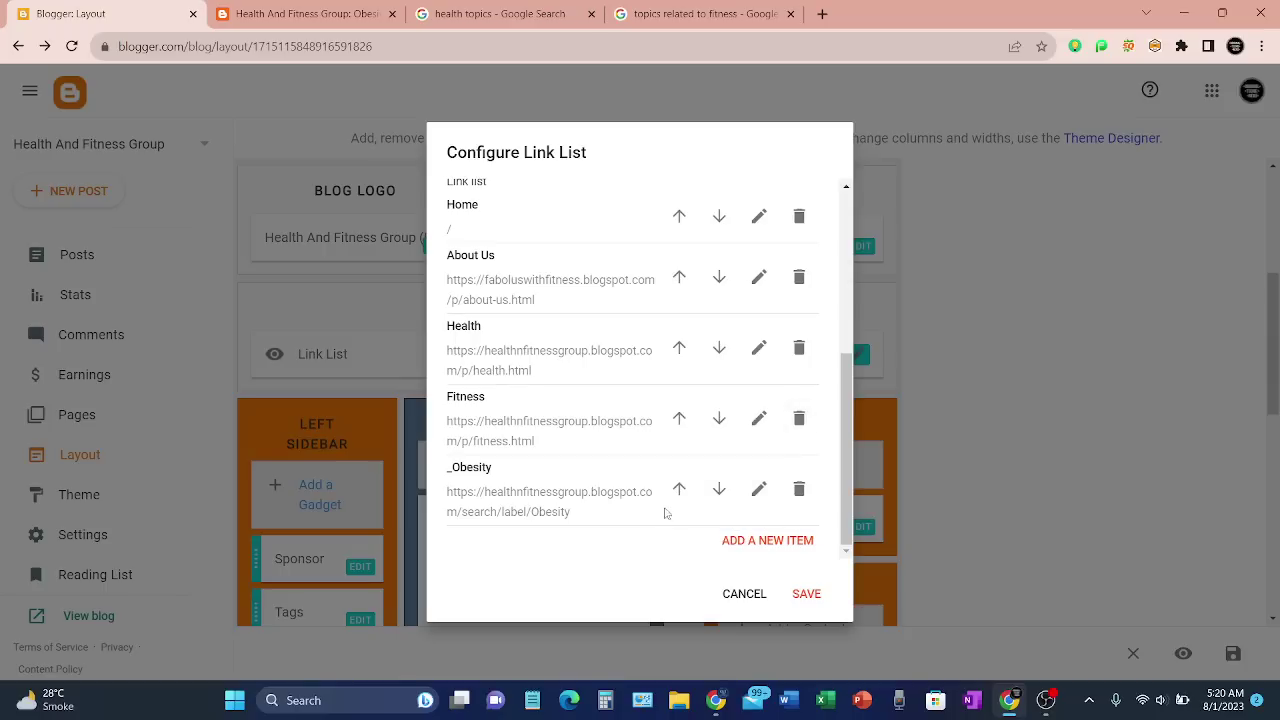
- Move the "_Obesity" item up to sit directly below Health, and save the link list
left_click(679, 490)
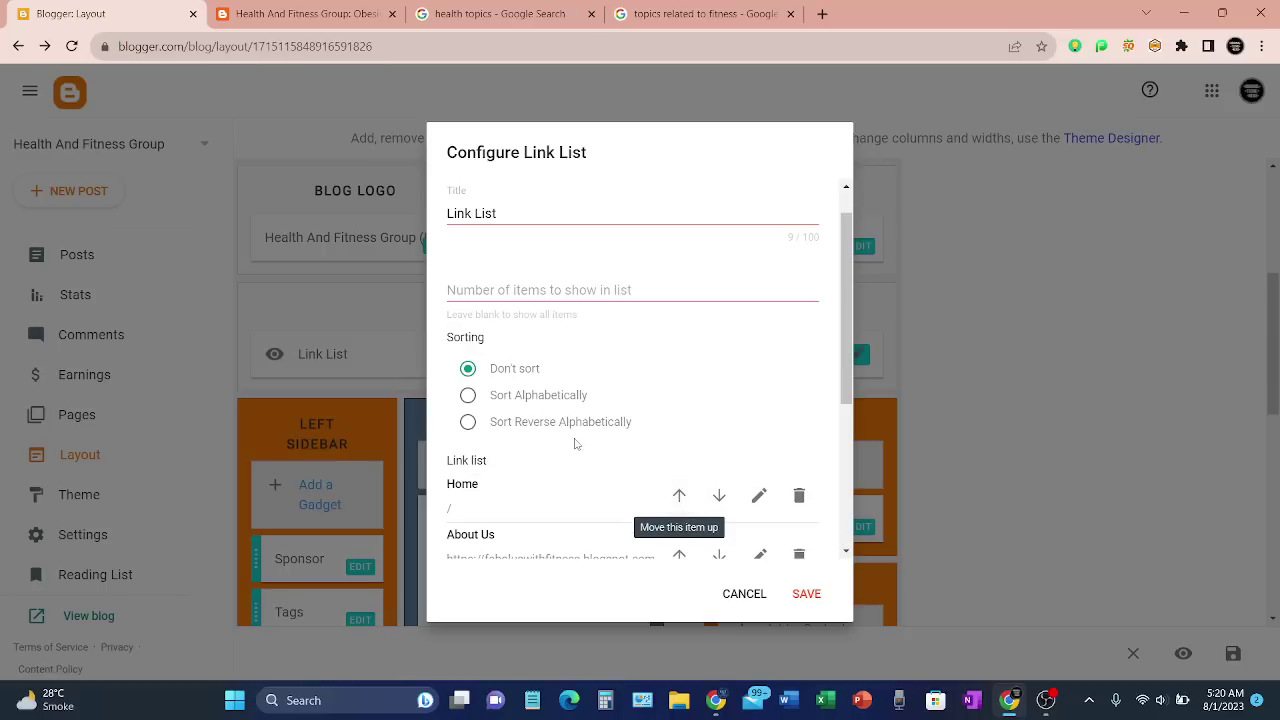
scroll(617, 429, "down", 5)
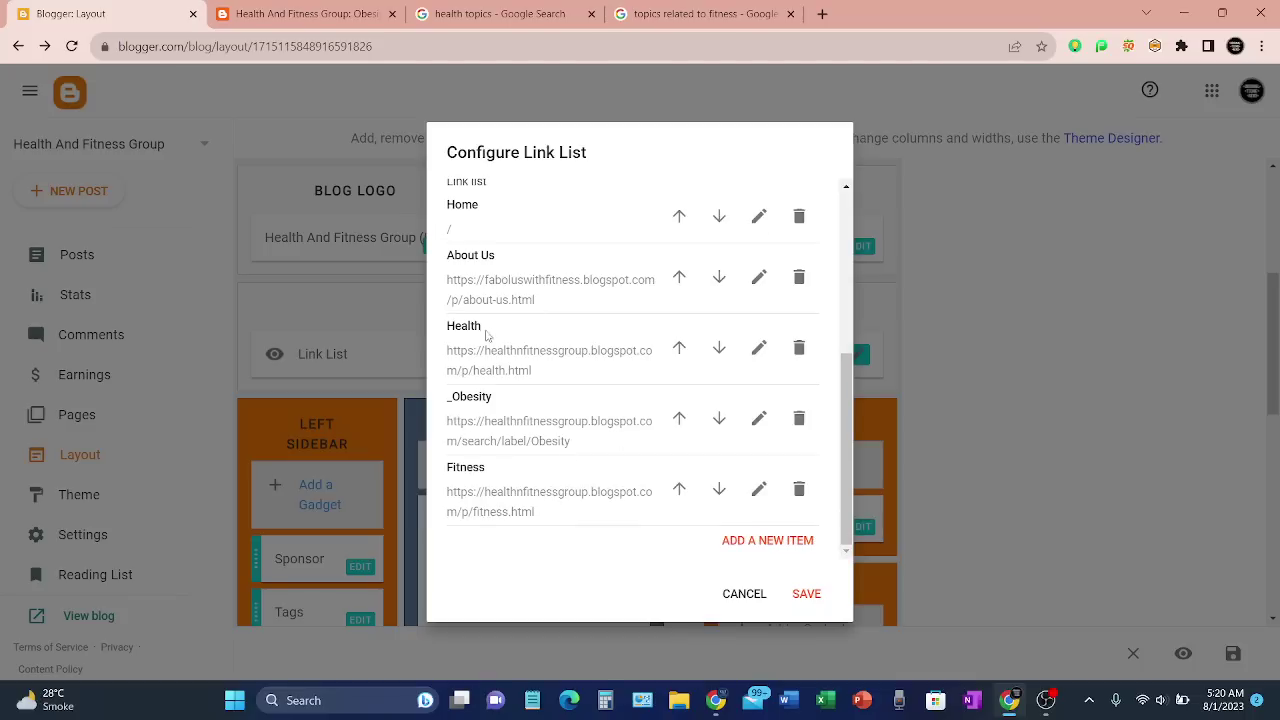
left_click(806, 594)
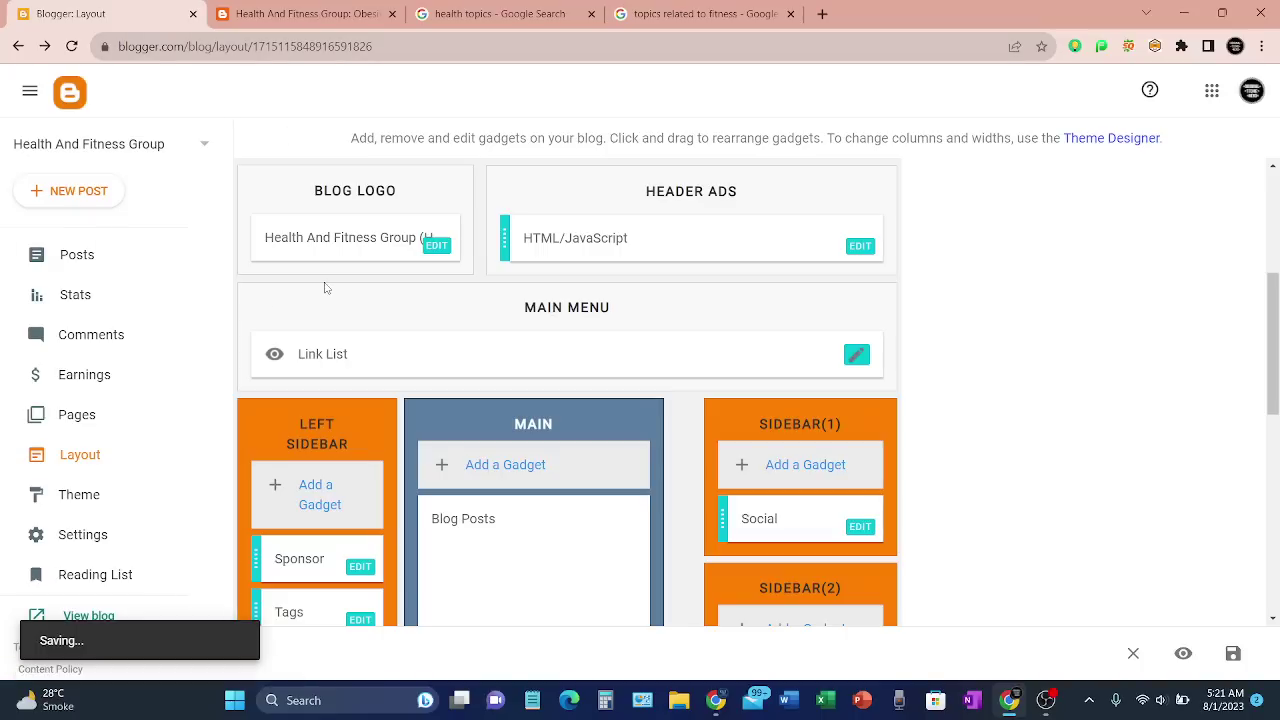
- Load the live blog's home page and examine the Health submenu and the Tags section
left_click(265, 13)
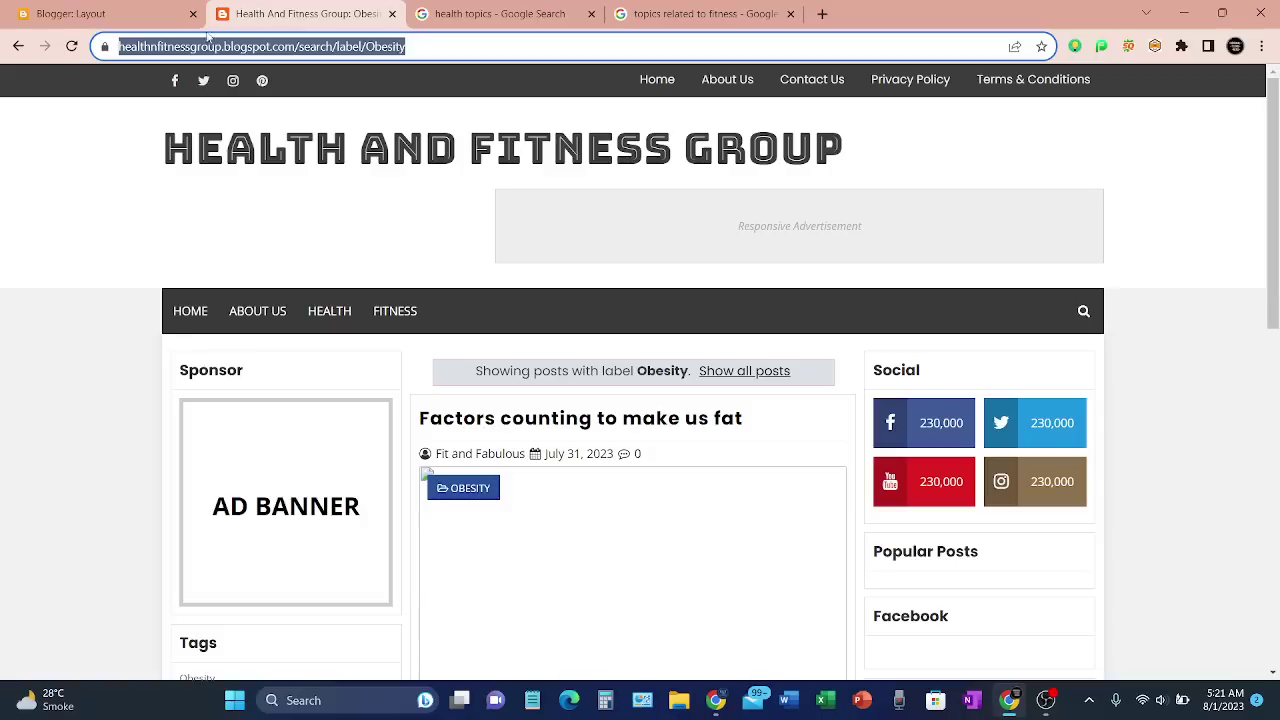
left_click(190, 312)
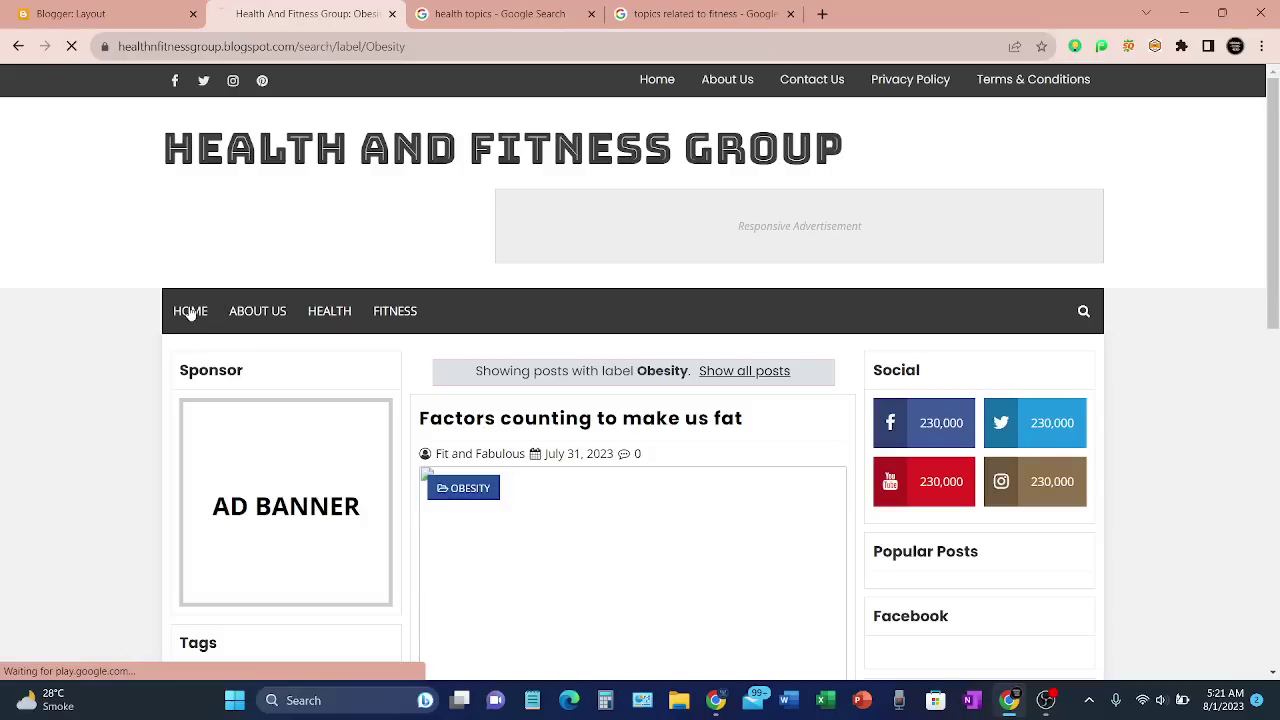
mouse_move(346, 318)
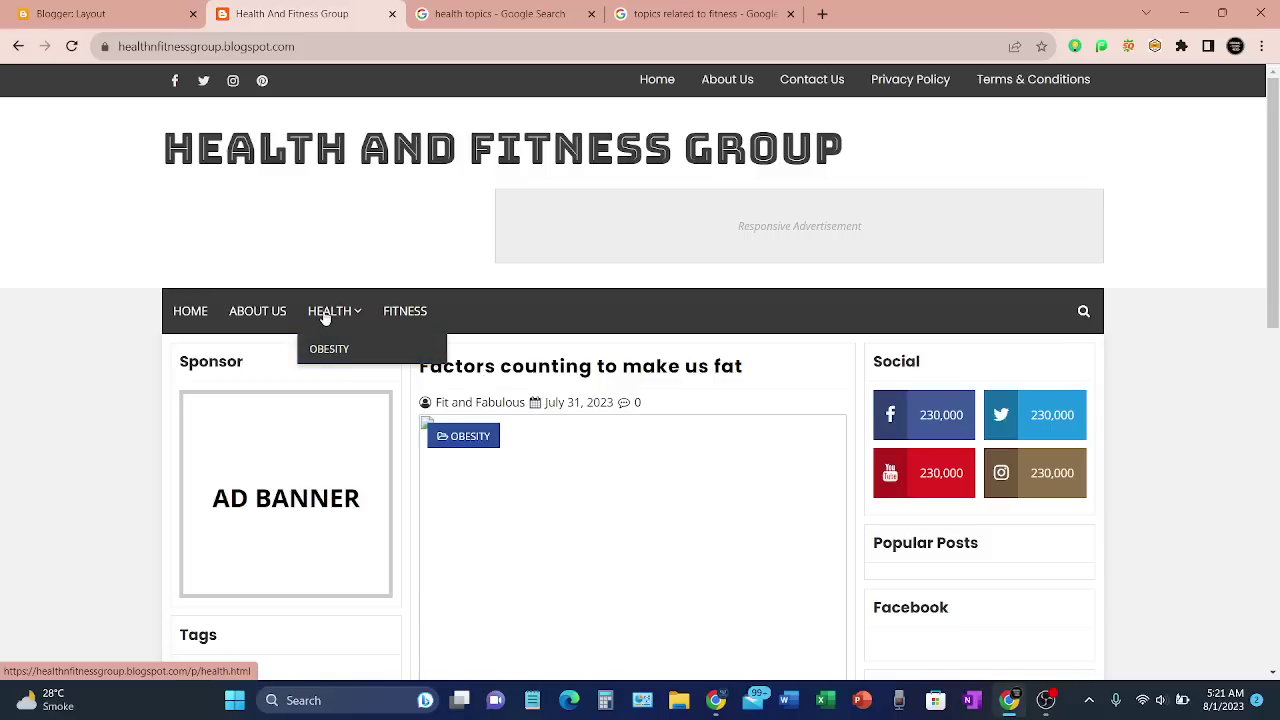
scroll(966, 557, "down", 7)
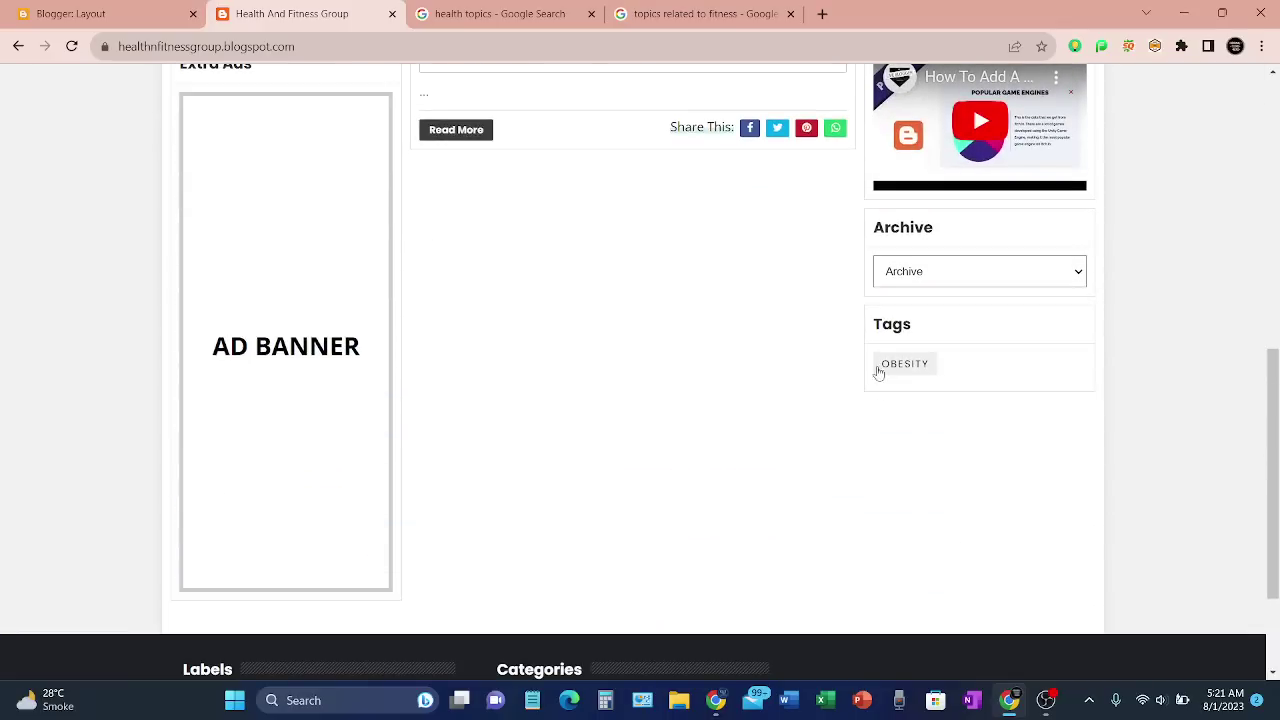
left_click(908, 366)
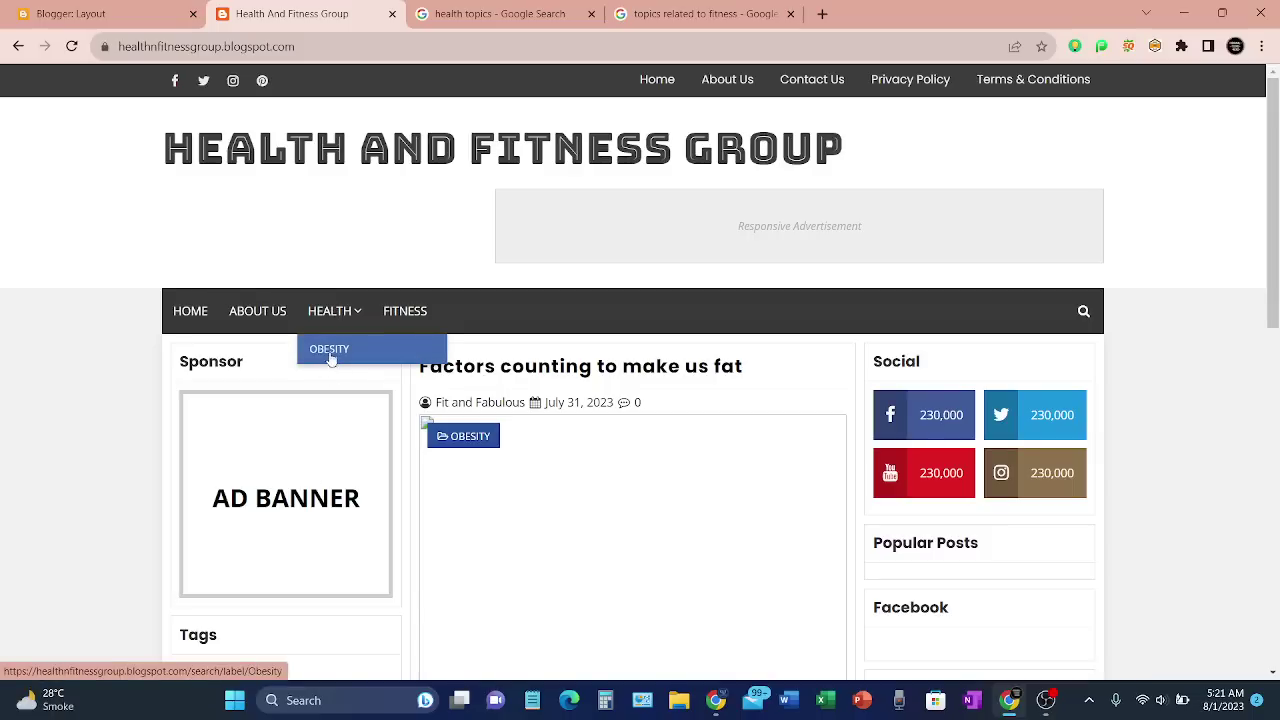
- Look over the gadget sections in the Blogger layout and return to the Health submenu on the live blog
left_click(80, 14)
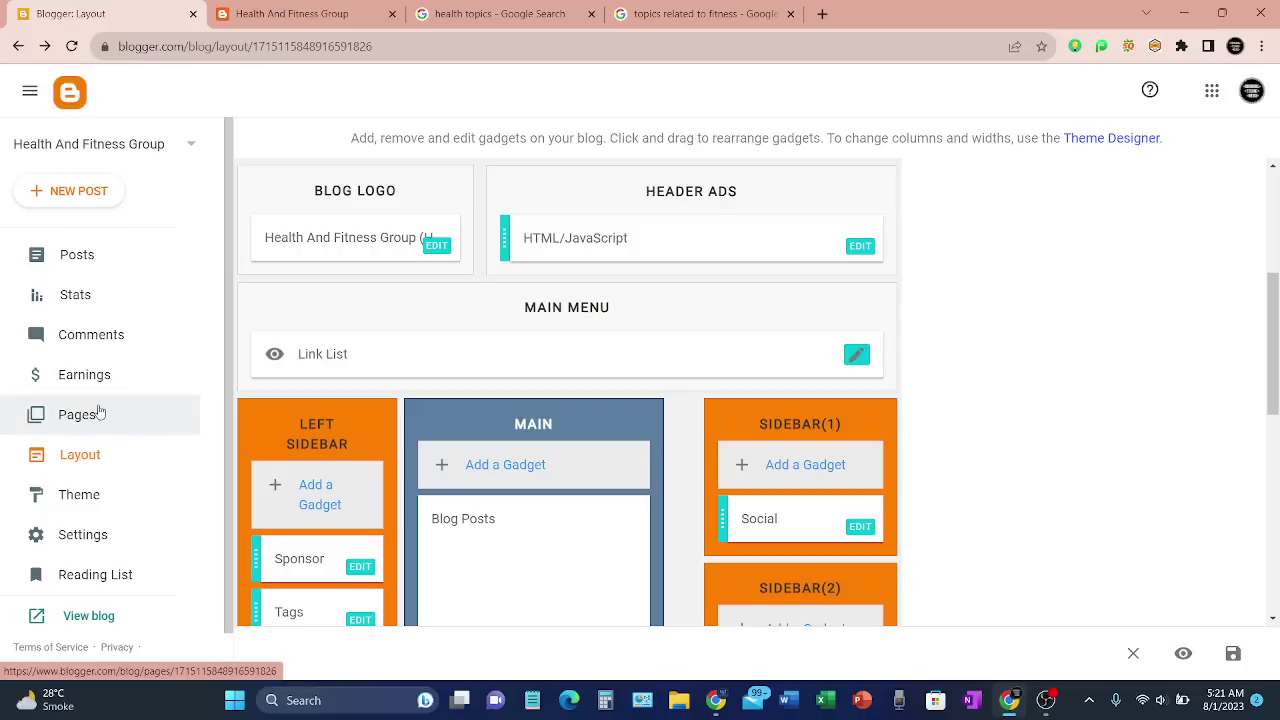
scroll(531, 347, "down", 2)
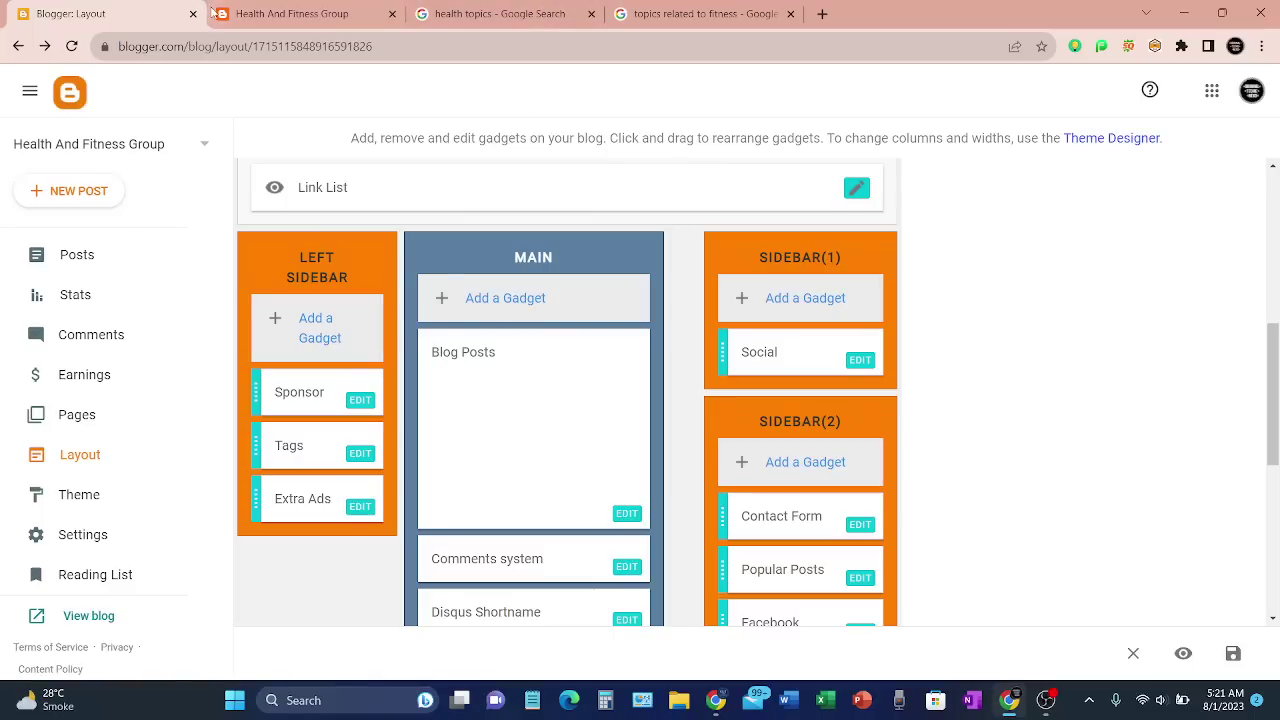
left_click(285, 14)
mouse_move(340, 316)
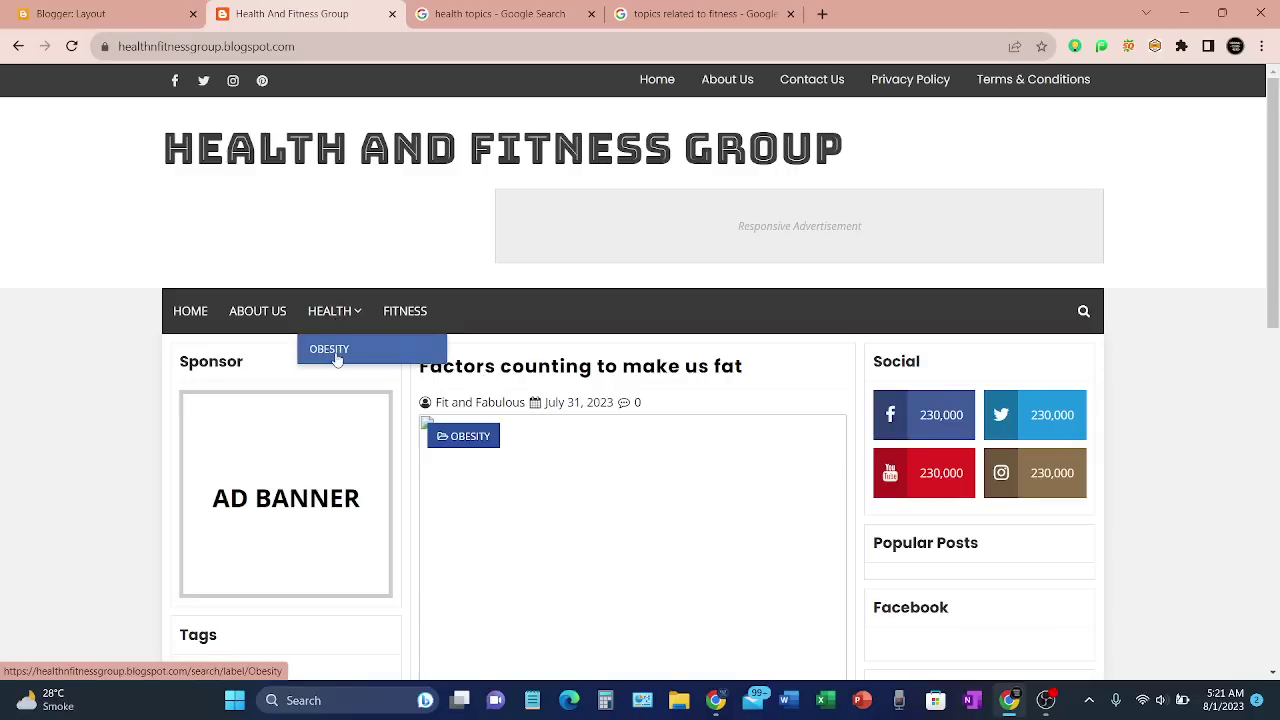